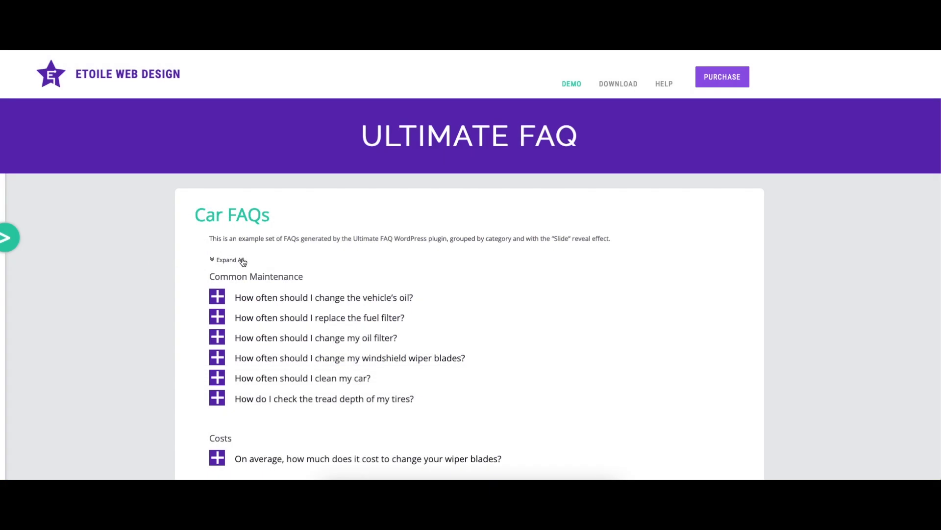
# Step: Expand the vehicle oil, fuel filter and oil filter answers in the first demo layout, then collapse them
pyautogui.click(311, 298)
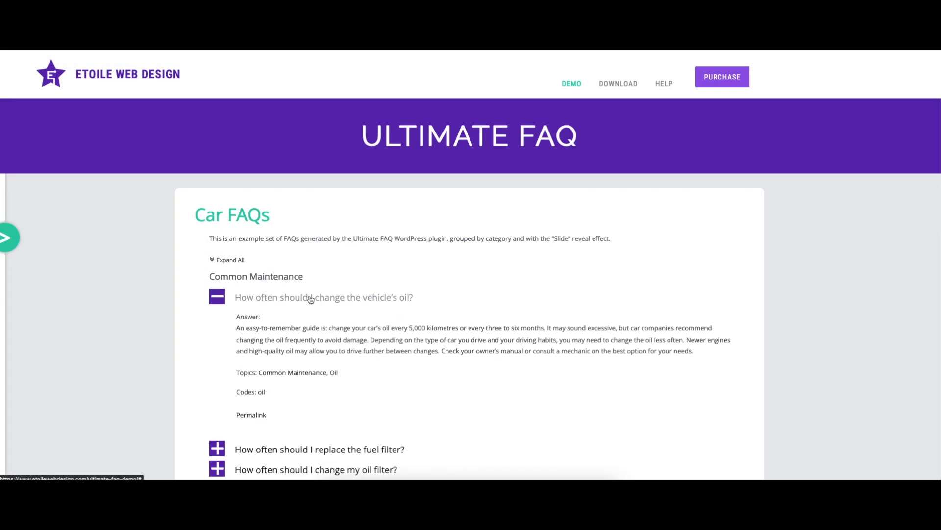
pyautogui.scroll(-2, 311, 297)
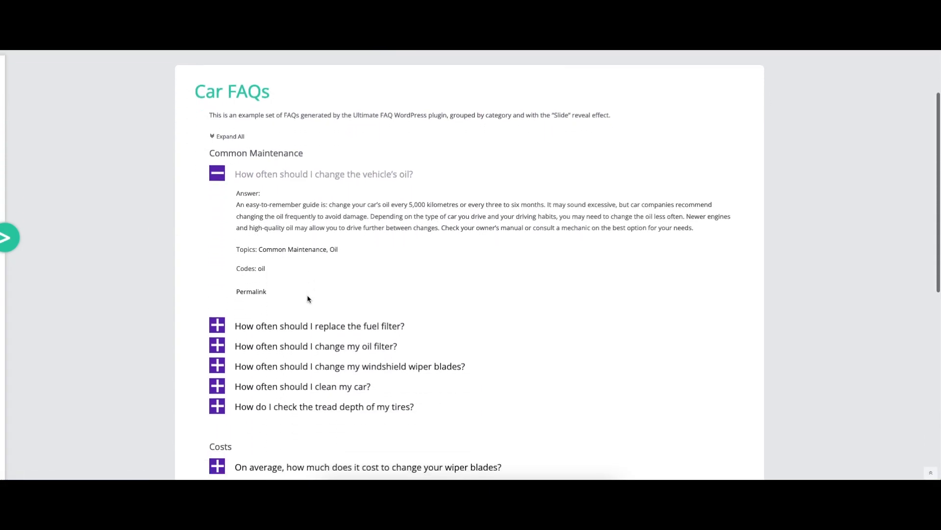
pyautogui.click(295, 315)
pyautogui.scroll(-2, 295, 315)
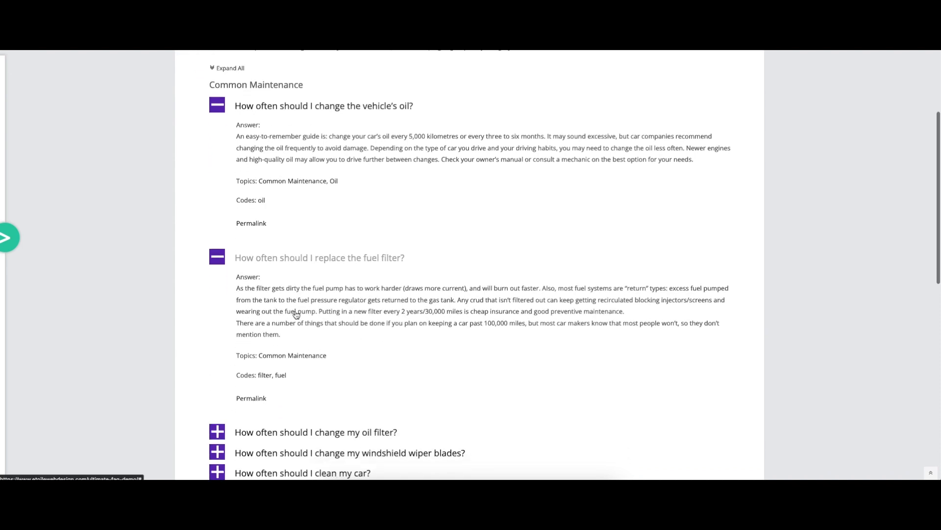
pyautogui.scroll(-2, 295, 315)
pyautogui.click(293, 284)
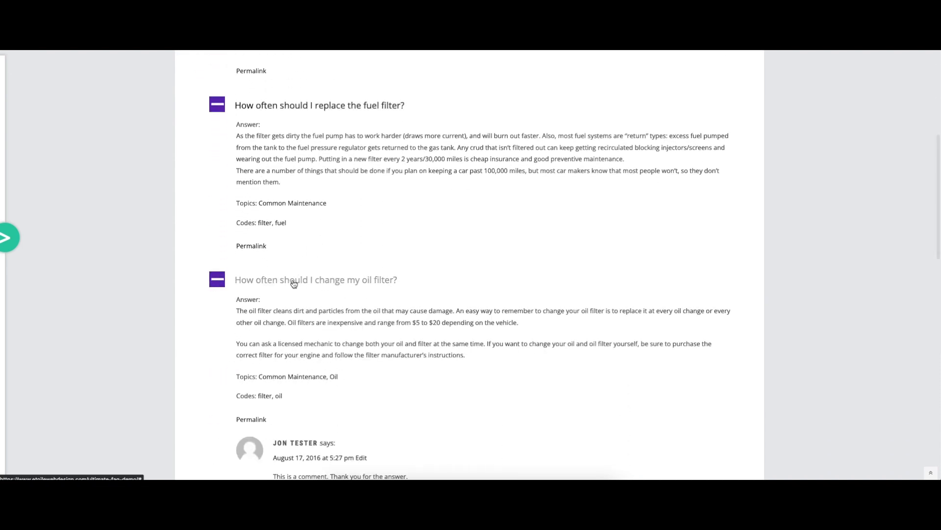
pyautogui.scroll(-1, 293, 283)
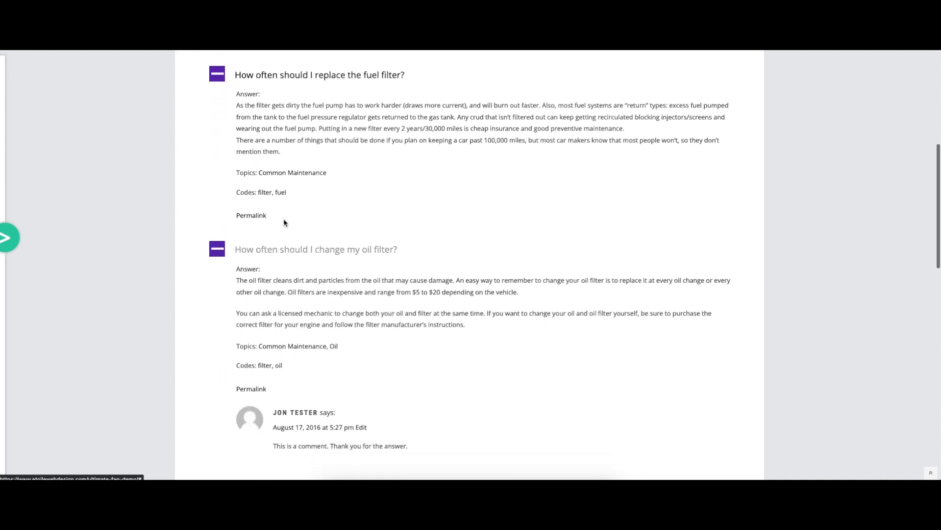
pyautogui.click(287, 250)
pyautogui.scroll(1, 288, 250)
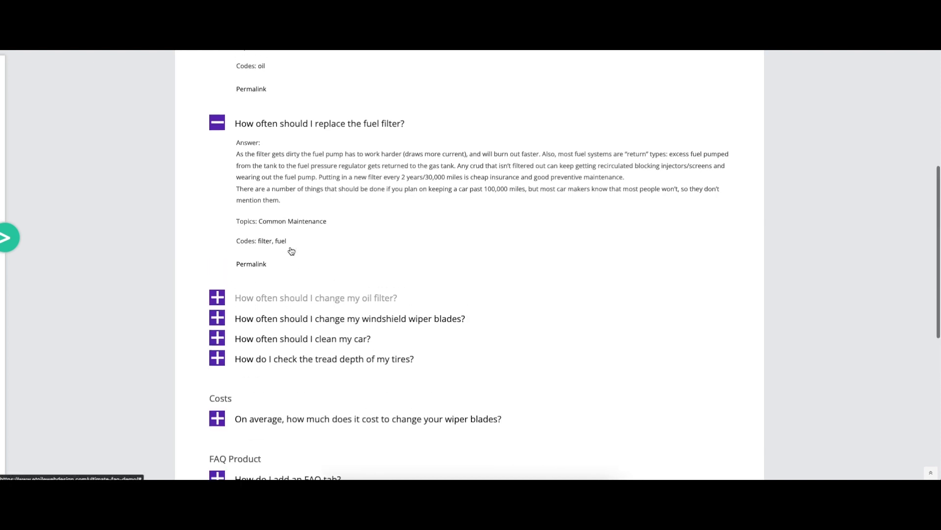
pyautogui.click(279, 134)
pyautogui.scroll(3, 301, 158)
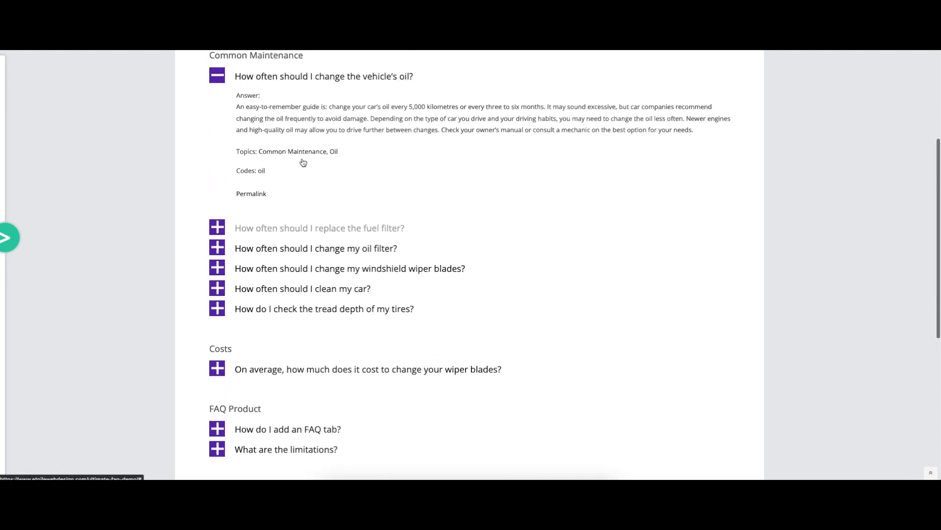
pyautogui.click(302, 153)
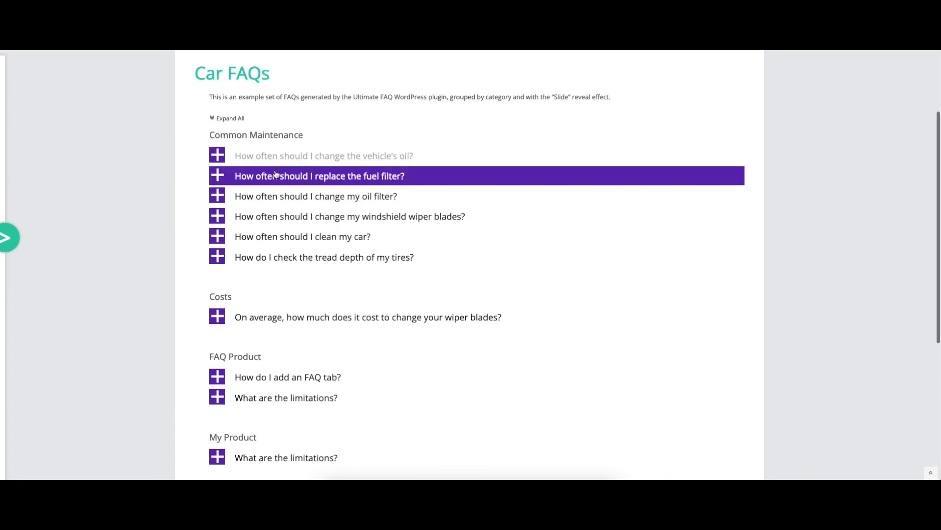
# Step: Expand the wiper blades, tread depth, fuel filter and car cleaning answers in the next layout
pyautogui.click(284, 217)
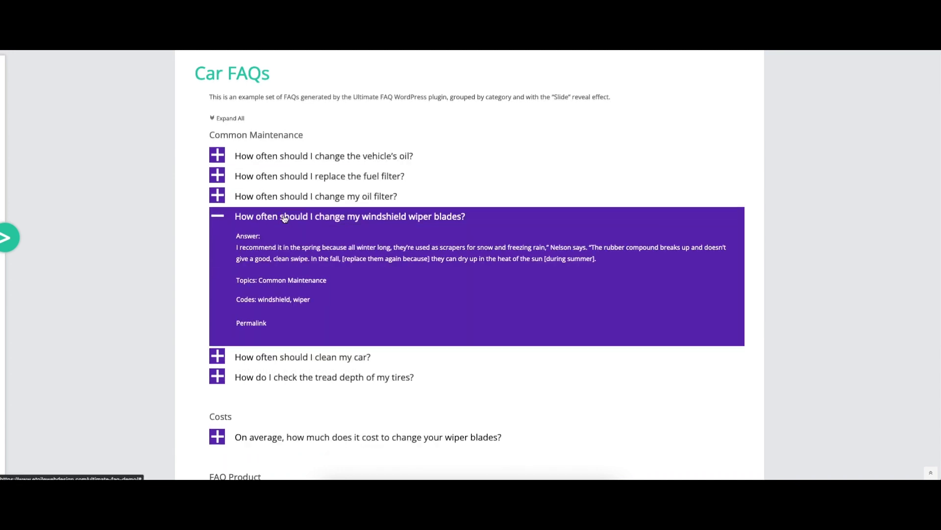
pyautogui.click(284, 217)
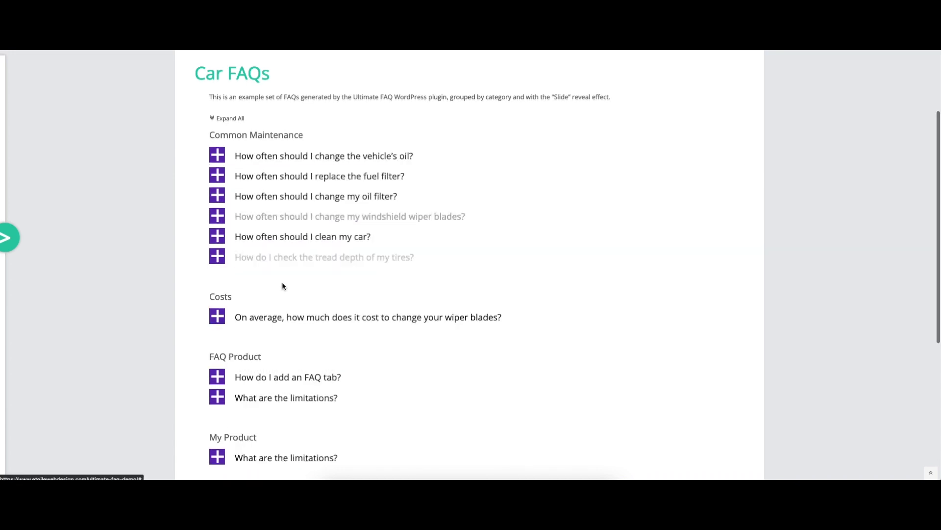
pyautogui.click(285, 259)
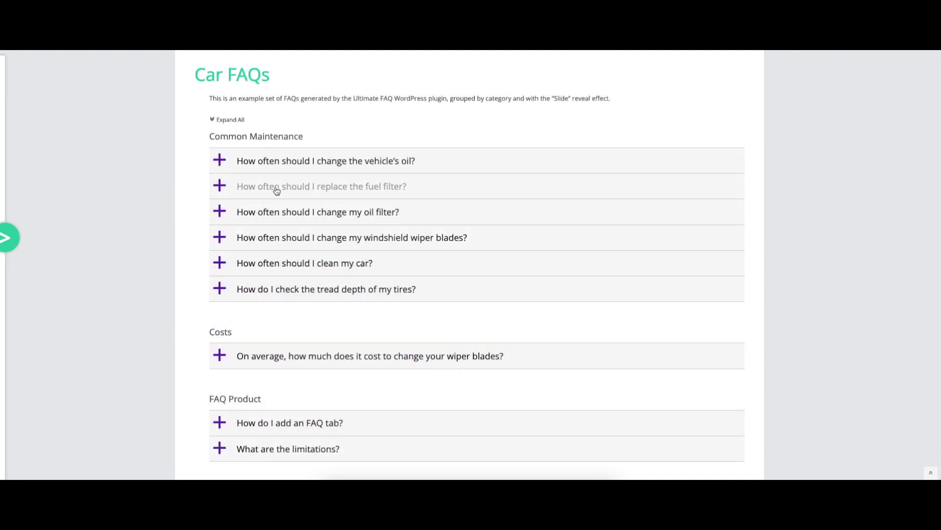
pyautogui.click(277, 190)
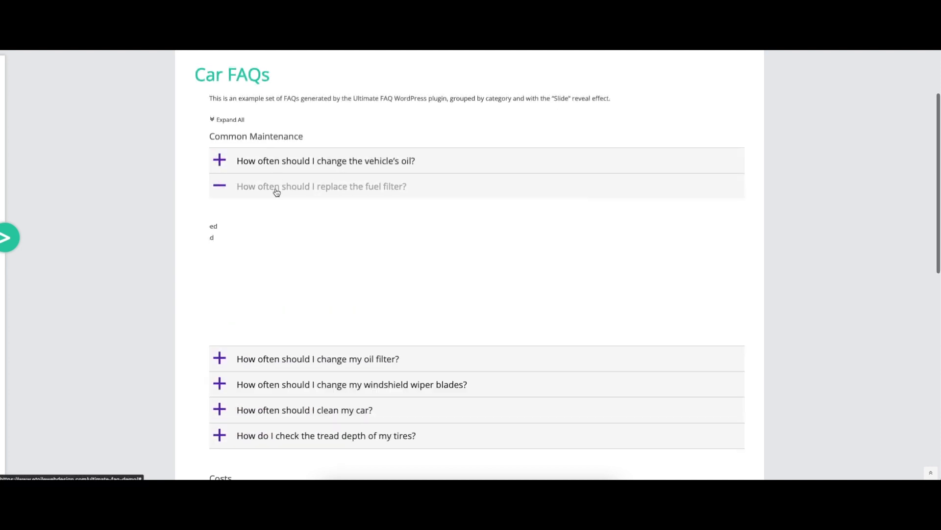
pyautogui.click(277, 191)
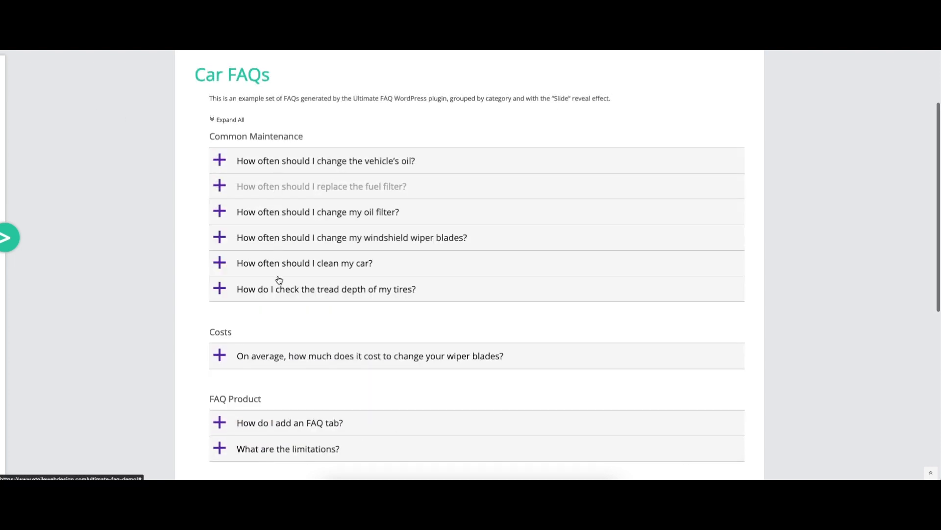
pyautogui.click(278, 266)
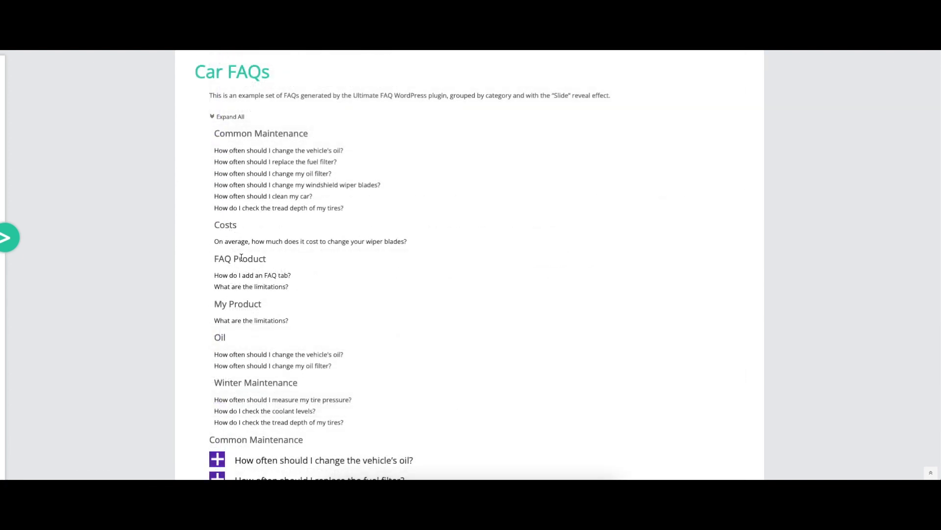
# Step: Jump via table-of-contents links to the FAQ tab answer and the tread depth question
pyautogui.click(238, 276)
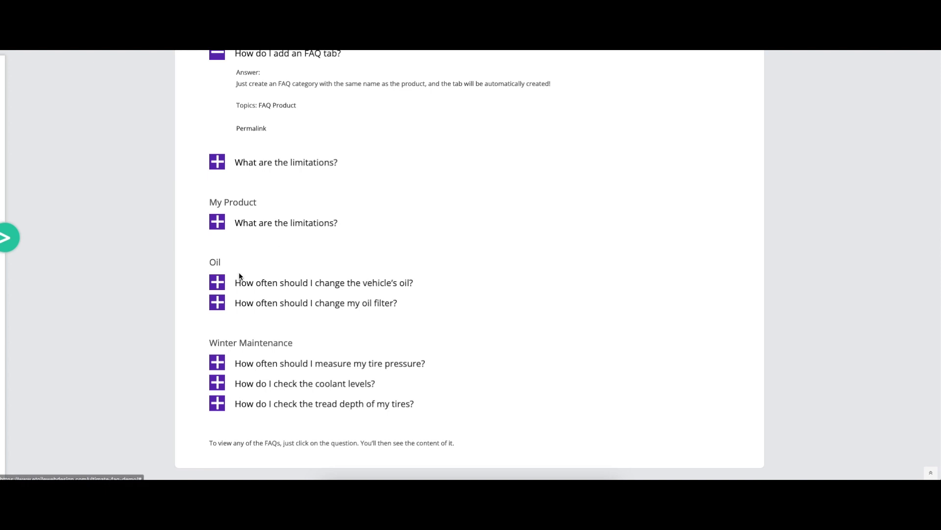
pyautogui.click(288, 56)
pyautogui.scroll(5, 295, 89)
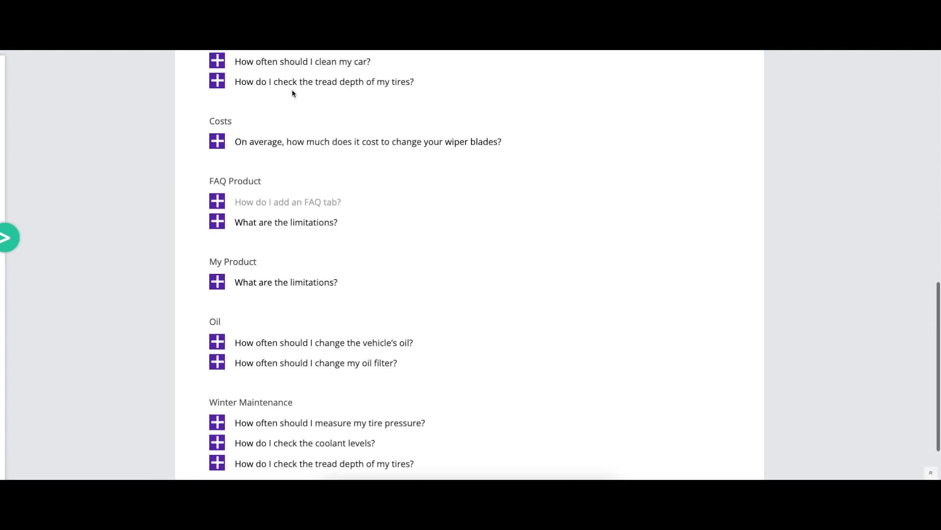
pyautogui.scroll(5, 286, 147)
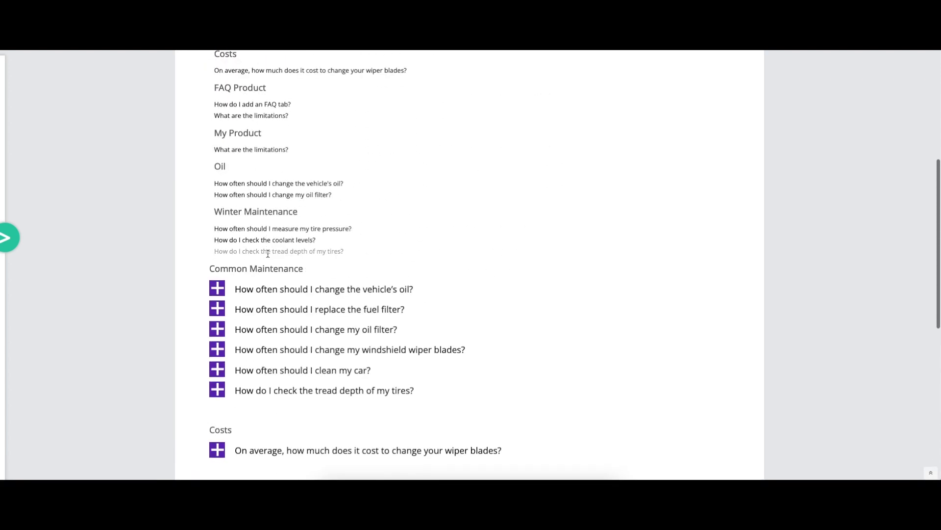
pyautogui.click(268, 251)
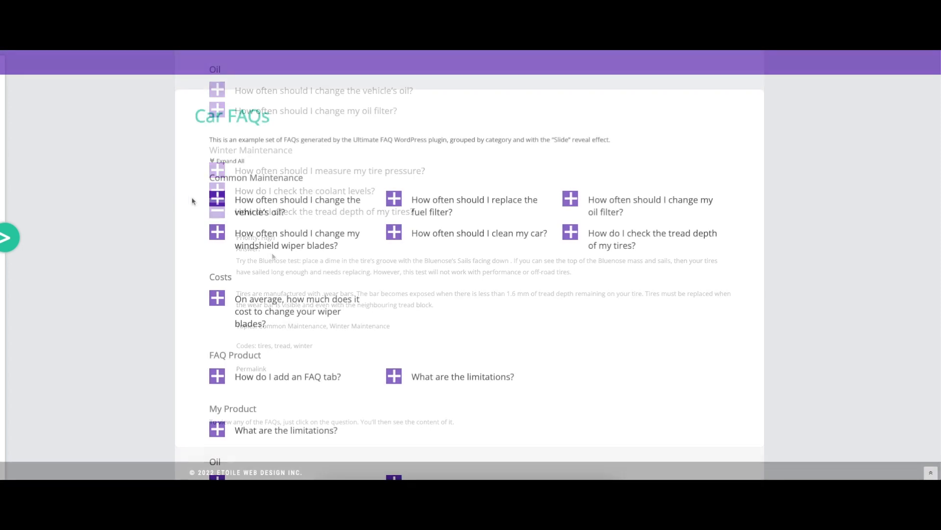
# Step: Toggle the oil and fuel filter answers, then expand both FAQ Product answers
pyautogui.click(263, 202)
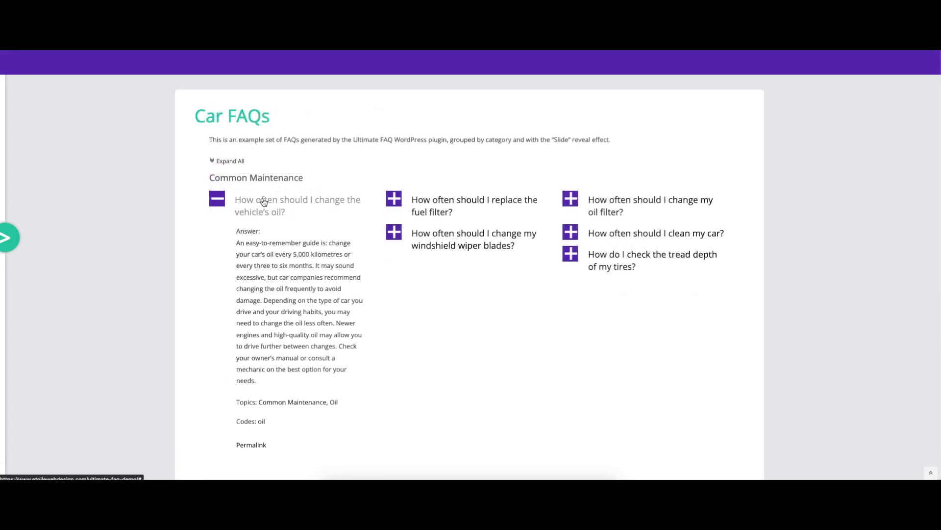
pyautogui.click(264, 202)
pyautogui.click(424, 202)
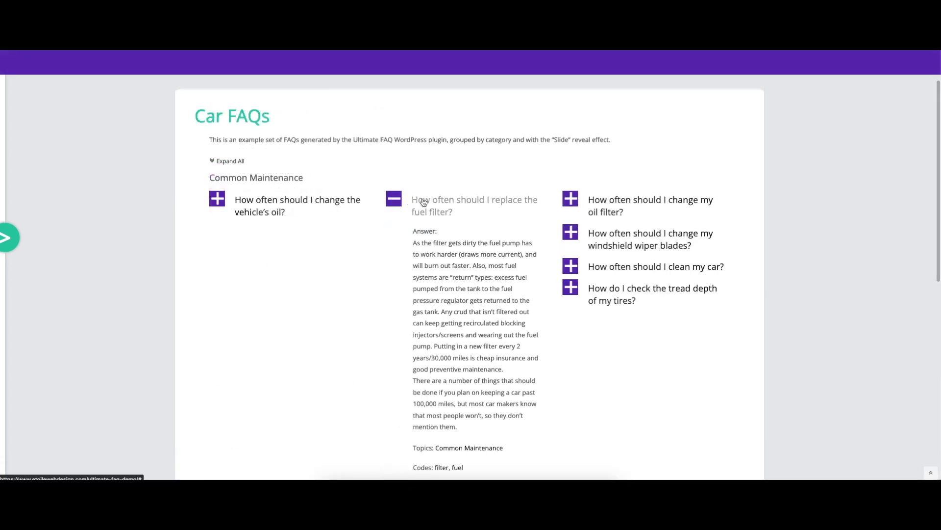
pyautogui.click(423, 201)
pyautogui.scroll(-4, 423, 221)
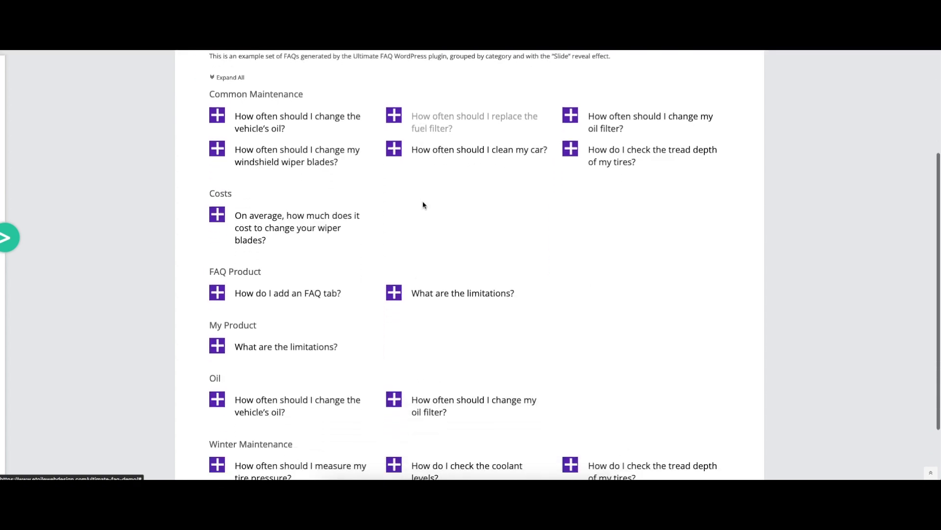
pyautogui.click(301, 253)
pyautogui.click(425, 253)
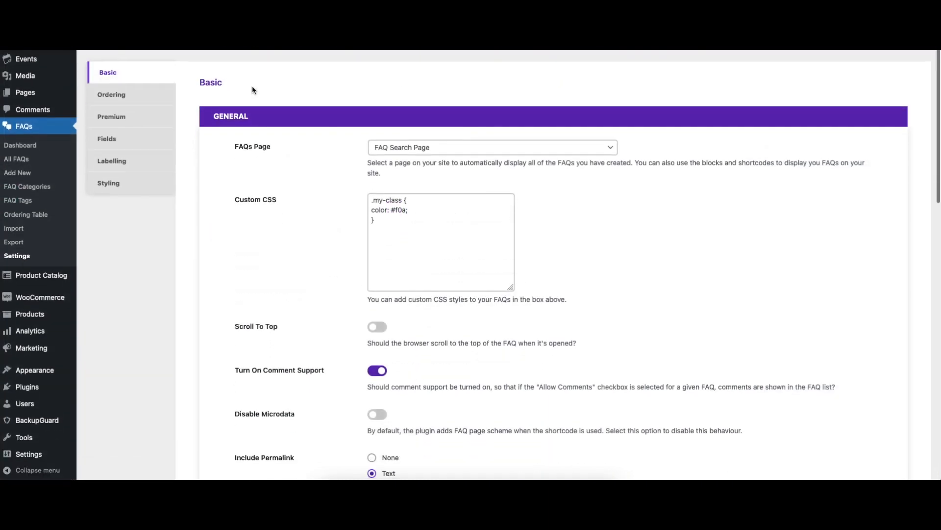
pyautogui.scroll(-2, 248, 93)
pyautogui.scroll(-2, 218, 99)
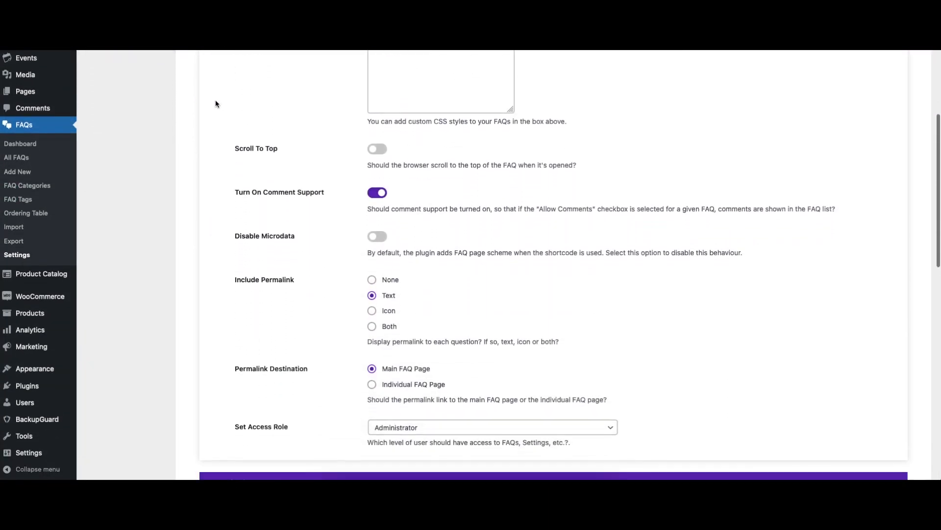
pyautogui.scroll(-1, 216, 104)
pyautogui.scroll(-1, 216, 104)
pyautogui.scroll(-1, 216, 104)
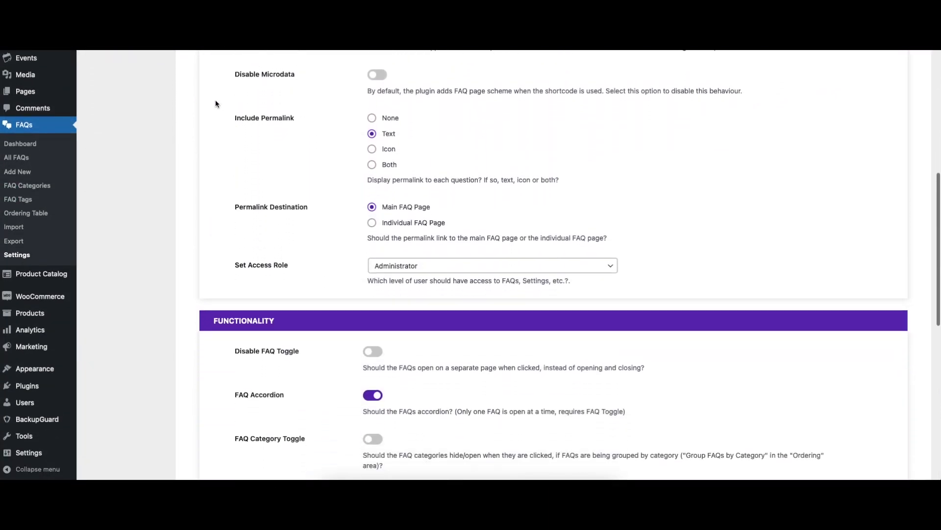
pyautogui.scroll(-1, 216, 104)
pyautogui.scroll(-1, 216, 104)
pyautogui.scroll(-1, 216, 104)
pyautogui.scroll(-1, 216, 104)
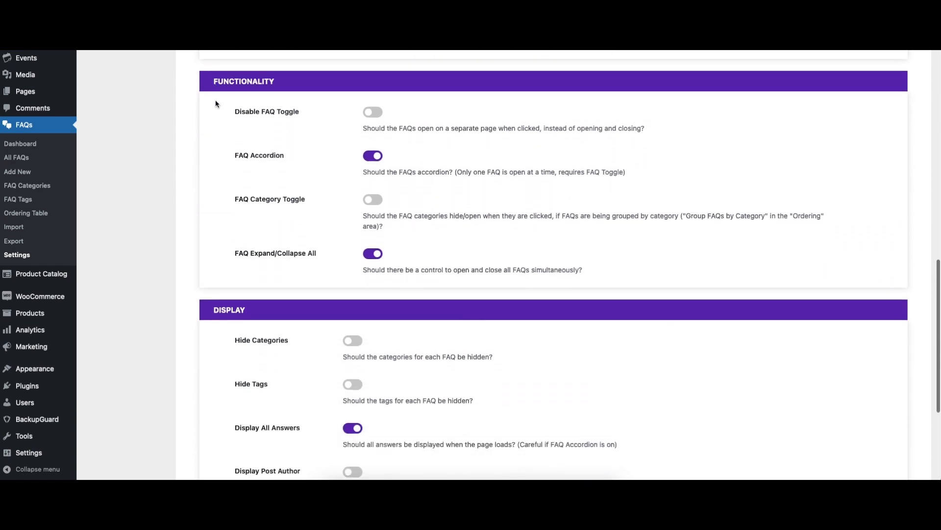
pyautogui.scroll(-1, 216, 104)
pyautogui.scroll(-1, 216, 104)
pyautogui.scroll(-1, 215, 104)
pyautogui.scroll(-1, 216, 104)
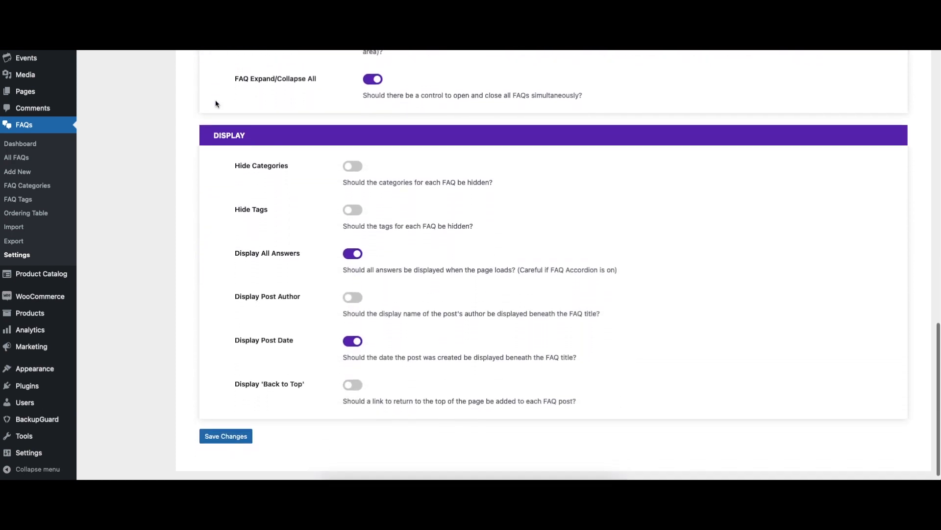
pyautogui.scroll(-1, 216, 104)
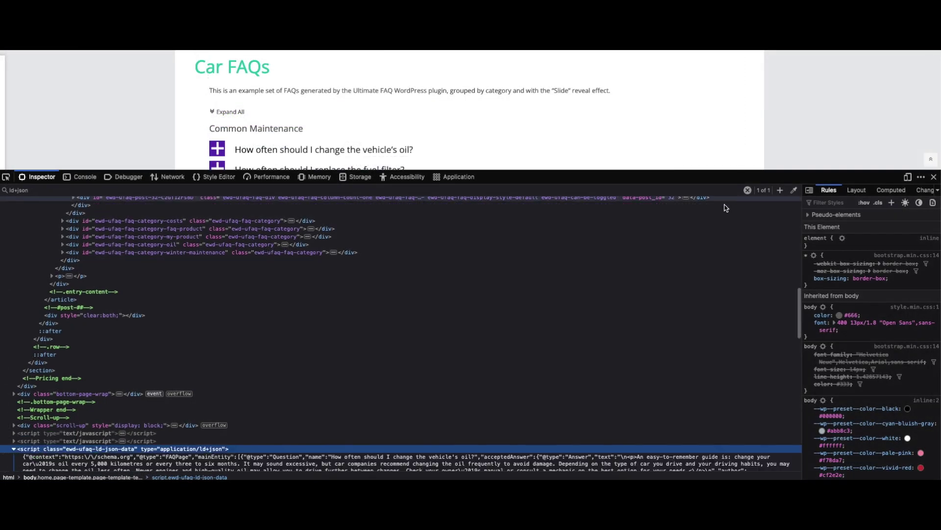
pyautogui.scroll(-3, 723, 213)
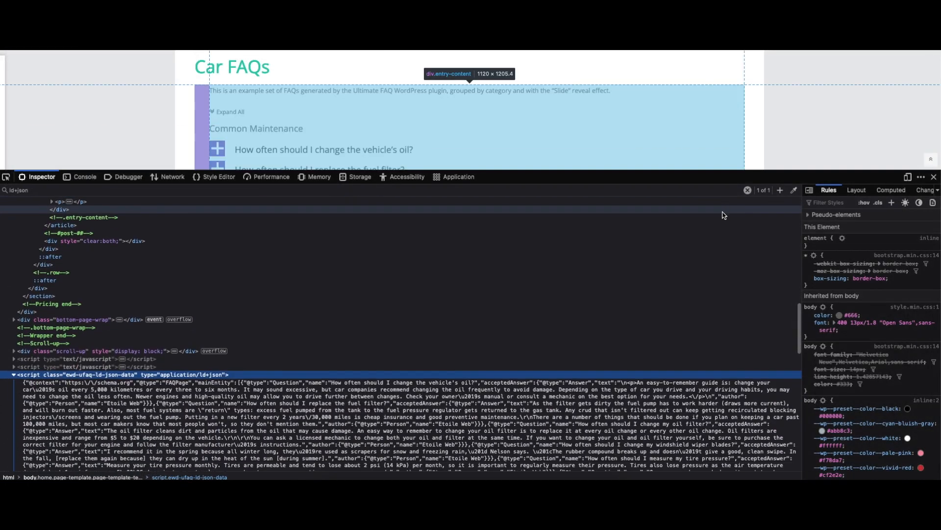
pyautogui.scroll(-3, 723, 216)
pyautogui.scroll(-2, 611, 296)
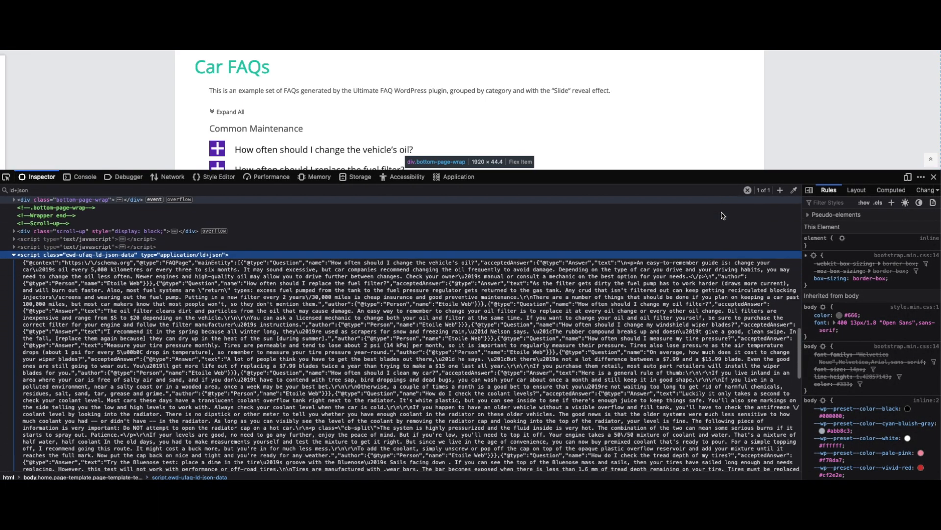
# Step: Select the ewd-ufaq-ld-json-data script's FAQPage structured data text in the Inspector
pyautogui.click(605, 312)
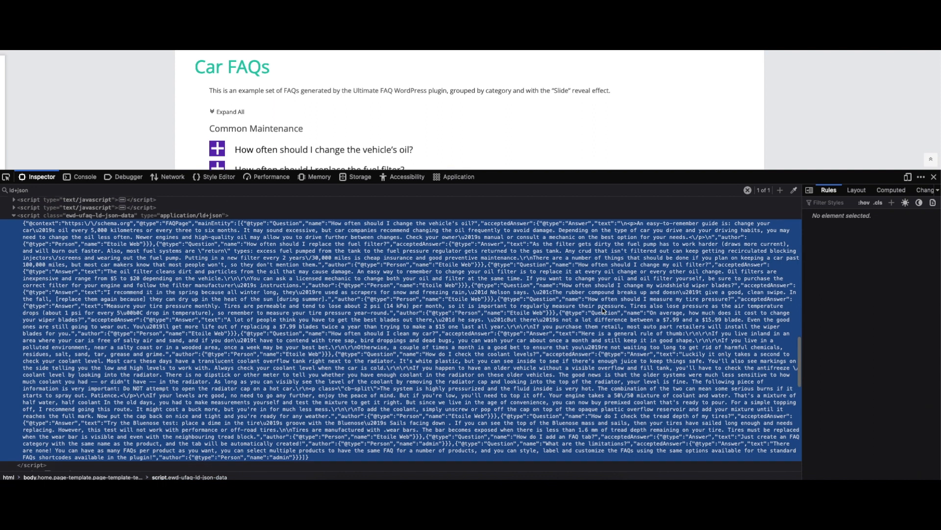
pyautogui.scroll(-3, 604, 312)
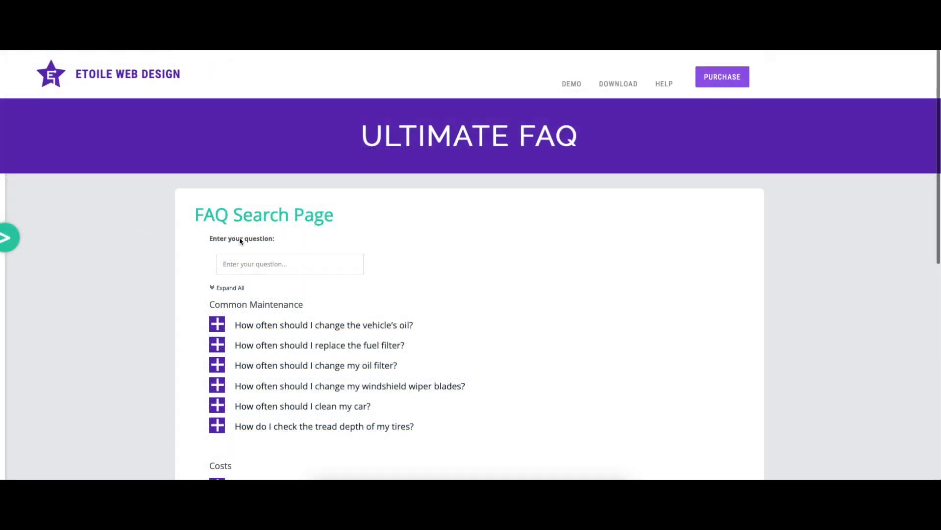
pyautogui.scroll(-4, 276, 256)
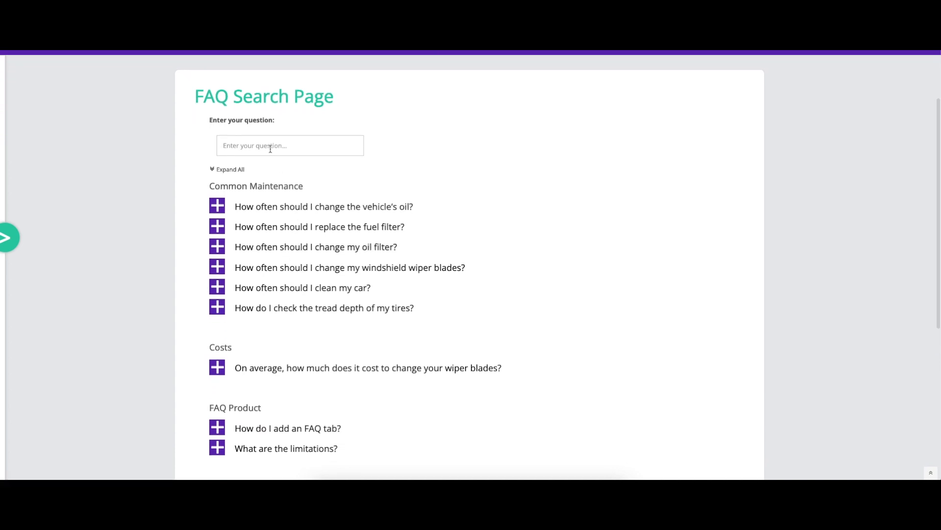
# Step: Search the FAQs for 'how do', choose the How do I add an FAQ tab? suggestion, then clear the search
pyautogui.click(270, 148)
pyautogui.write('how')
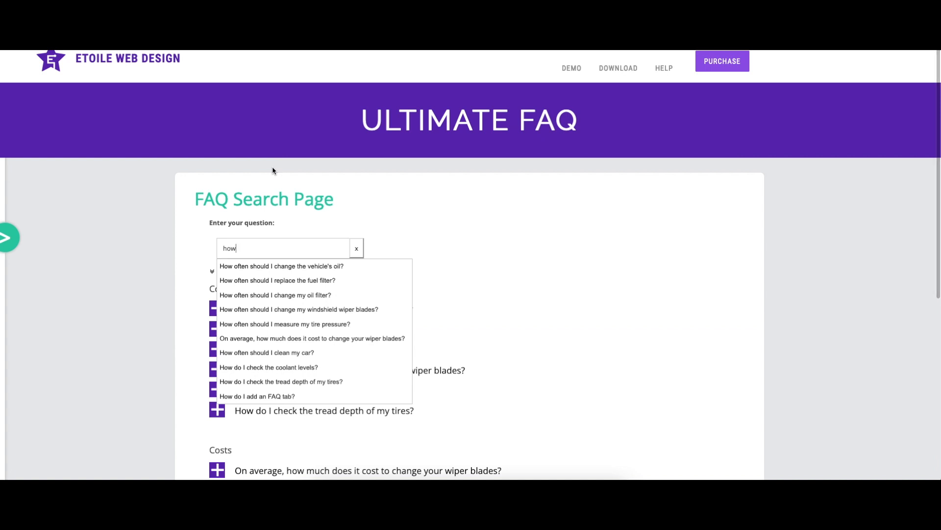
pyautogui.write(' of')
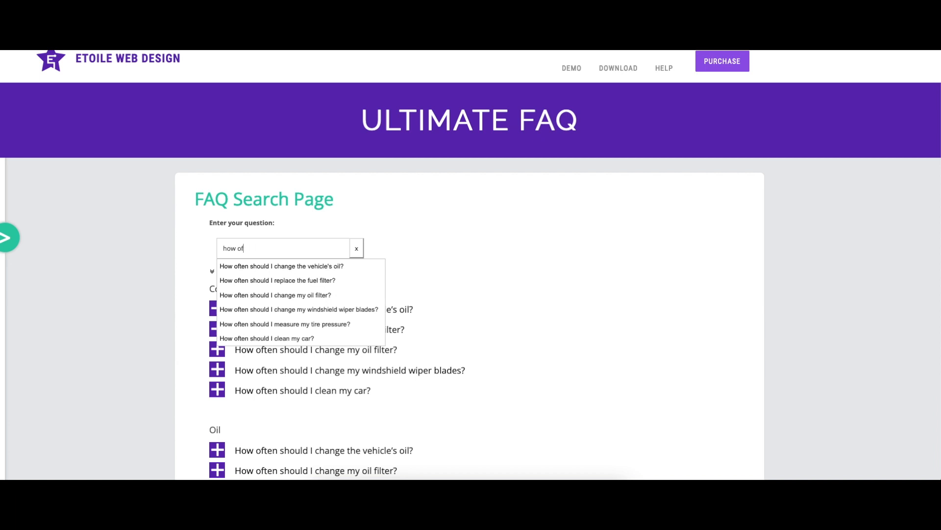
pyautogui.press('BackSpace')
pyautogui.press('BackSpace')
pyautogui.write('do')
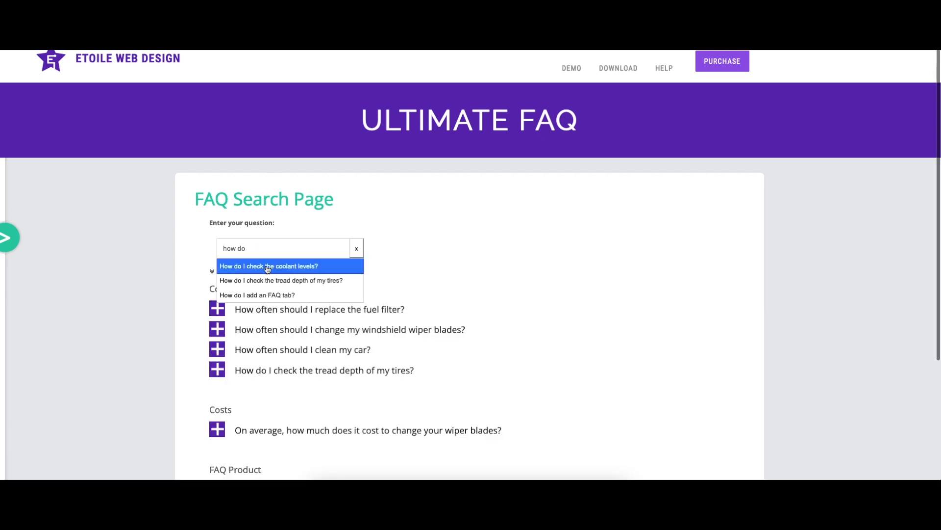
pyautogui.click(258, 295)
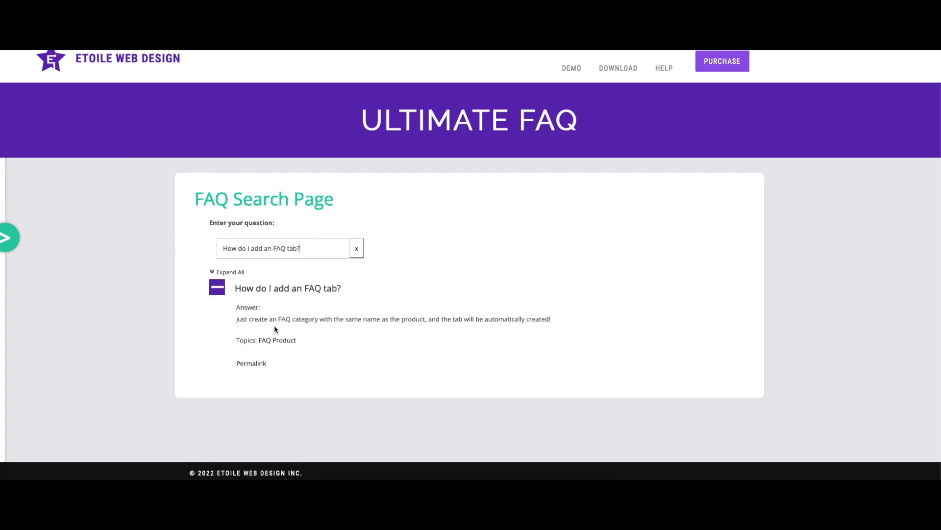
pyautogui.click(359, 252)
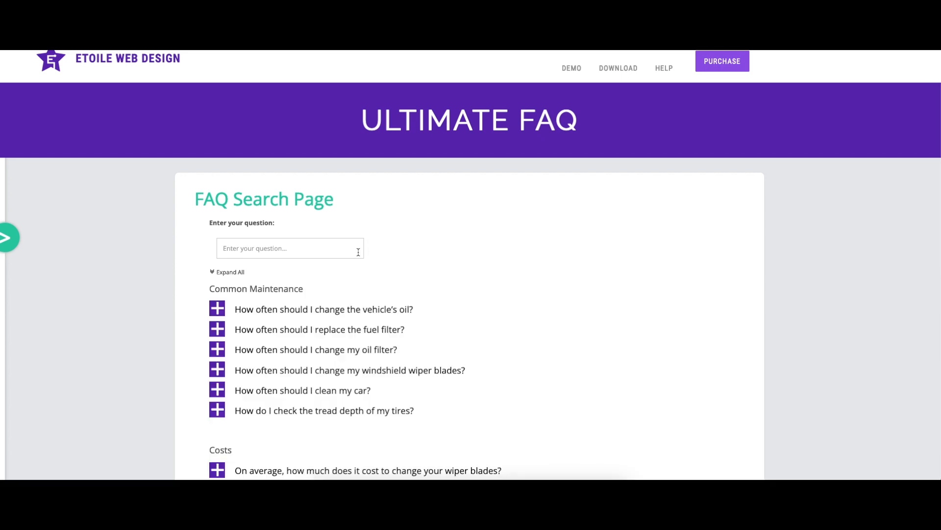
pyautogui.scroll(-3, 359, 252)
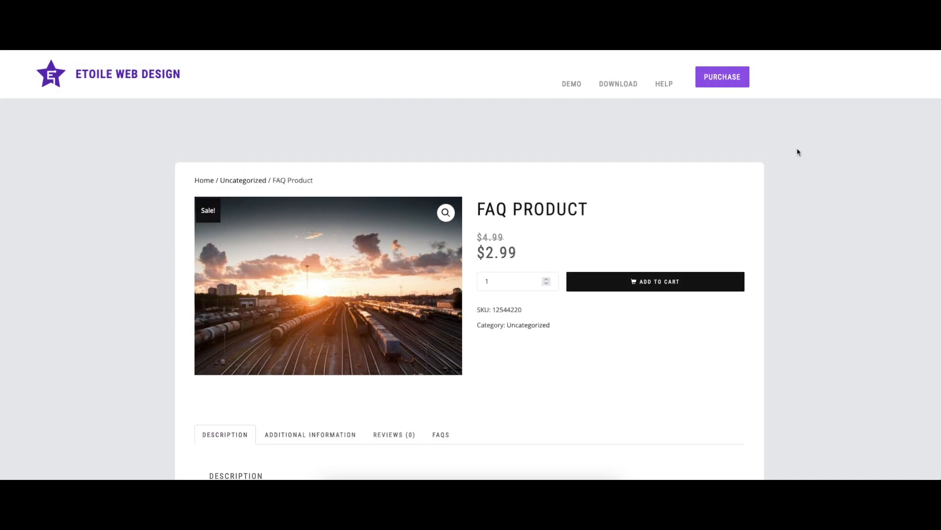
pyautogui.scroll(-4, 798, 151)
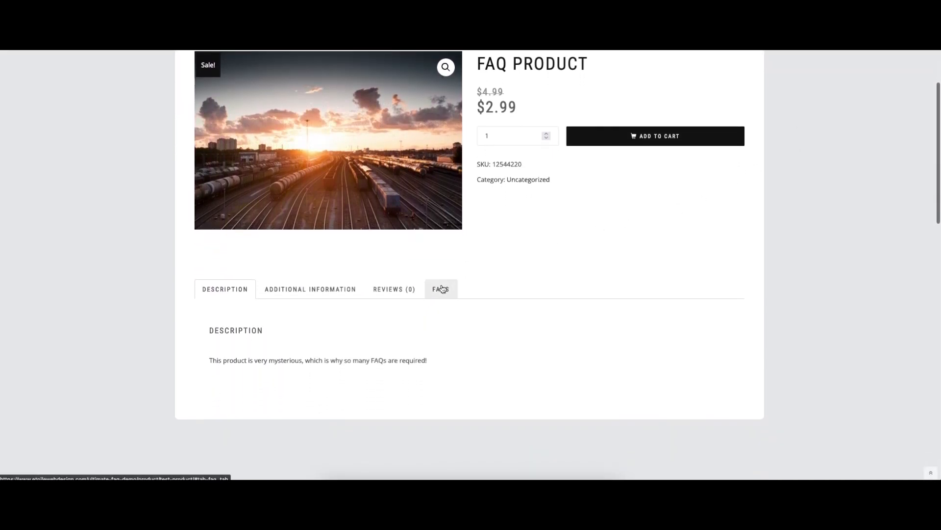
# Step: Switch to the FAQS tab and expand the oil filter, FAQ tab and limitations answers
pyautogui.click(441, 289)
pyautogui.scroll(-4, 441, 284)
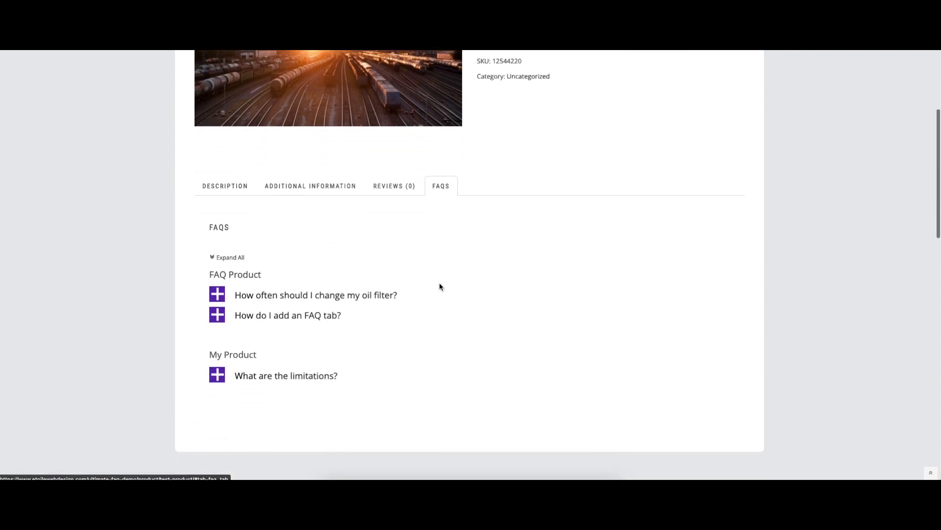
pyautogui.click(336, 265)
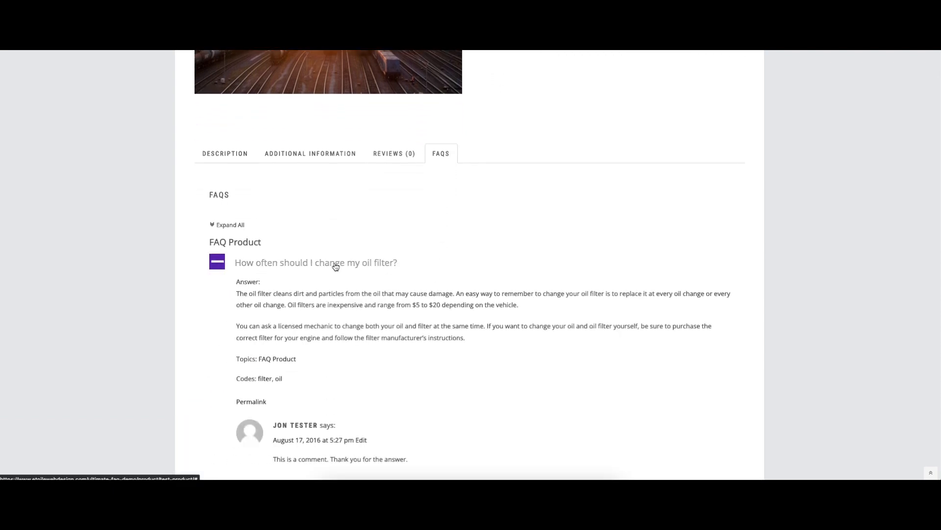
pyautogui.click(337, 266)
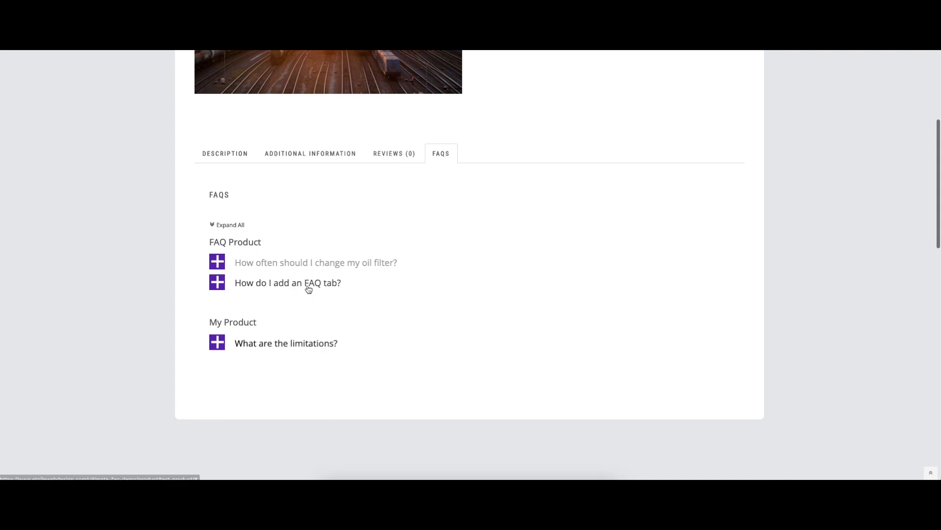
pyautogui.click(309, 284)
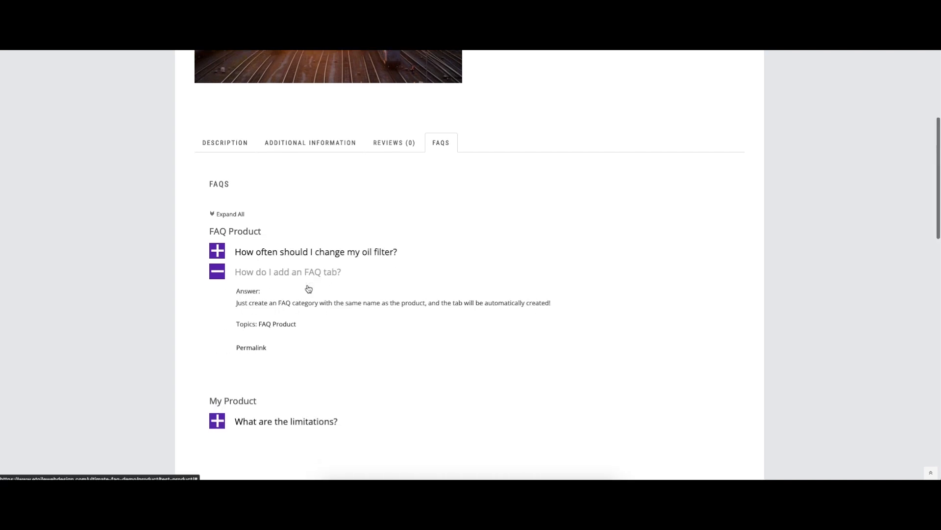
pyautogui.scroll(-1, 308, 288)
pyautogui.click(299, 382)
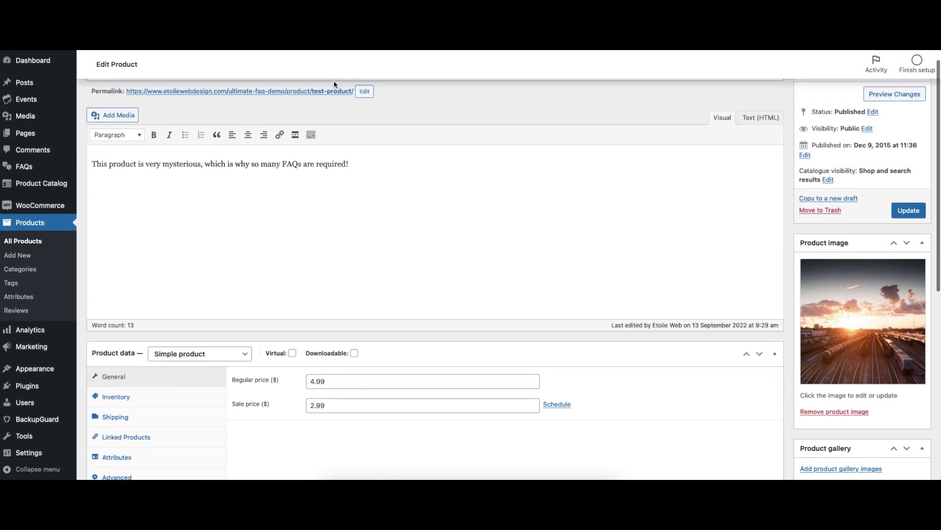
pyautogui.scroll(-3, 335, 85)
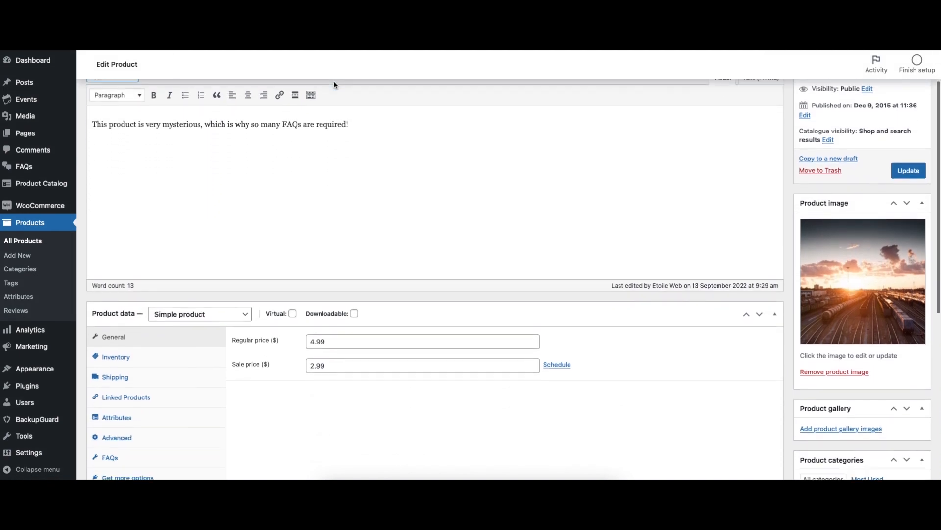
pyautogui.scroll(-3, 334, 88)
pyautogui.scroll(-1, 334, 87)
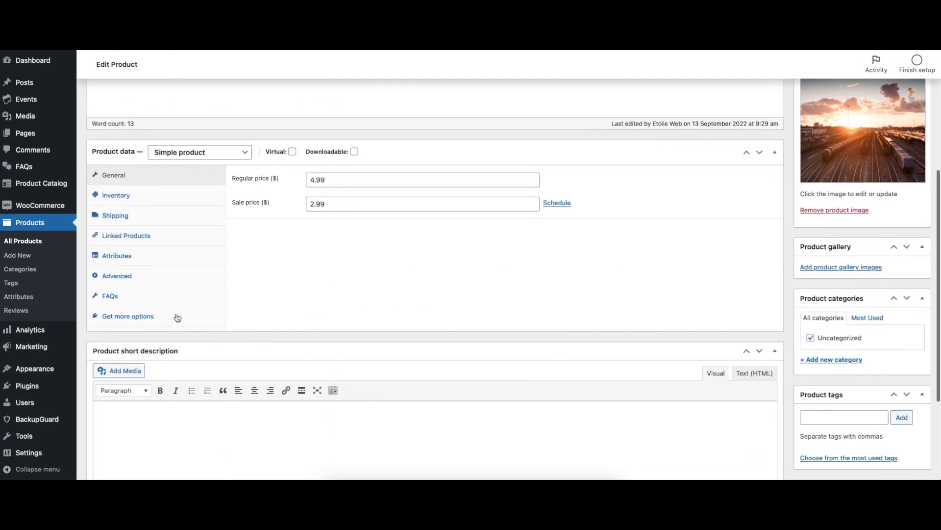
# Step: Show the FAQs panel under Product data listing FAQs to add or remove
pyautogui.click(174, 297)
pyautogui.scroll(-2, 344, 287)
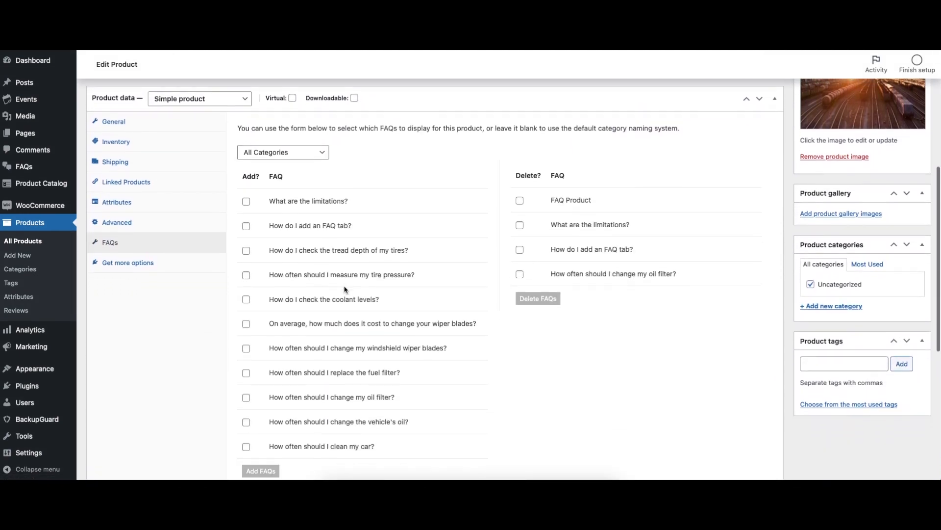
pyautogui.scroll(-1, 344, 286)
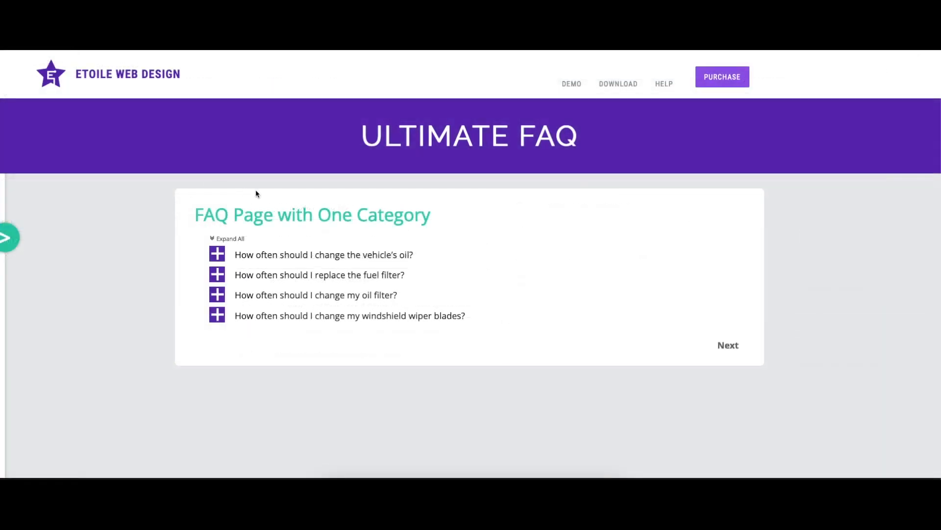
# Step: Toggle the vehicle oil answer, go to the next page and expand How often should I clean my car?
pyautogui.click(309, 257)
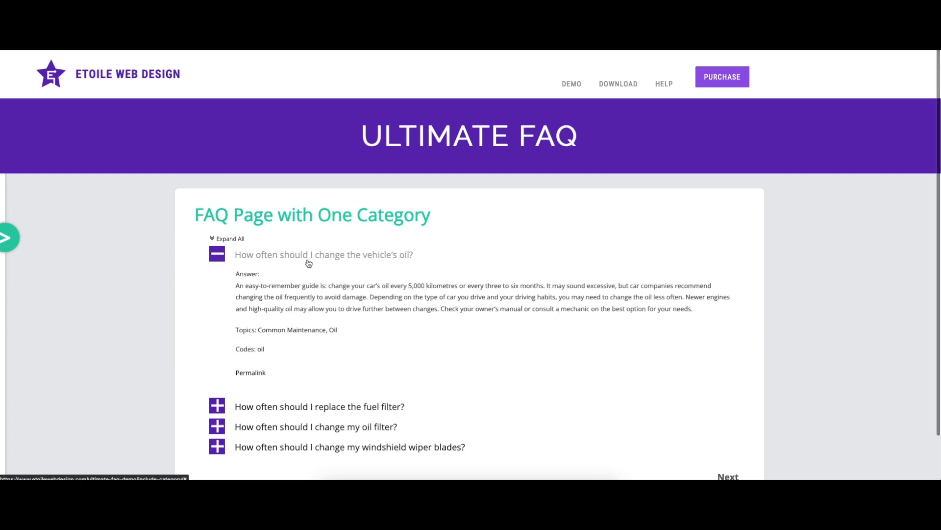
pyautogui.click(309, 258)
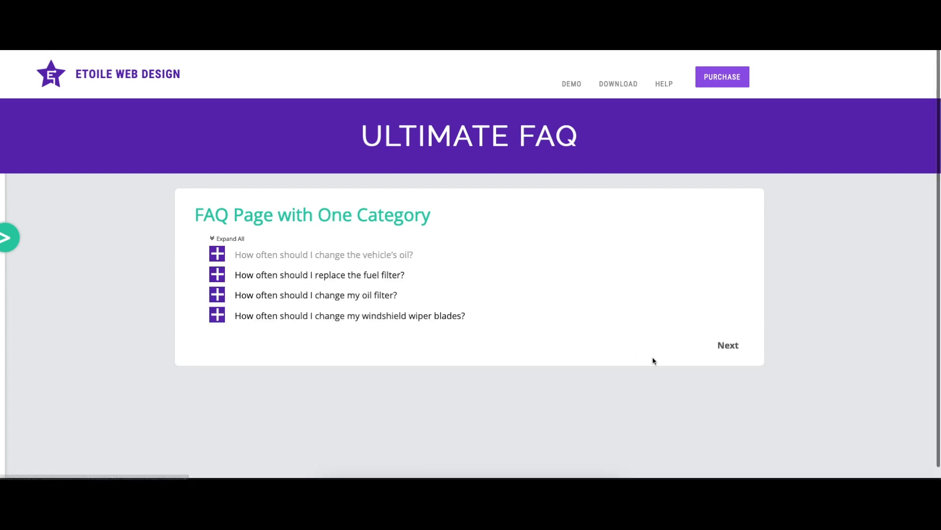
pyautogui.click(728, 345)
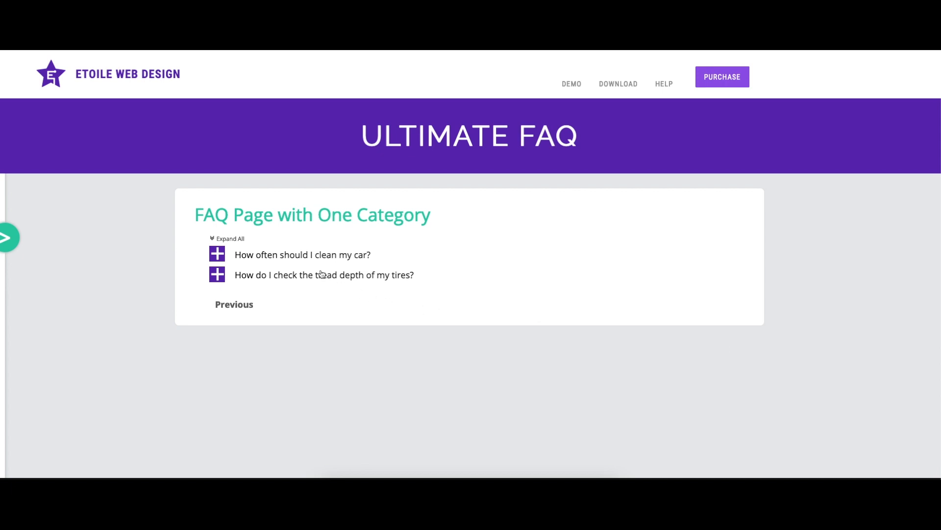
pyautogui.click(309, 255)
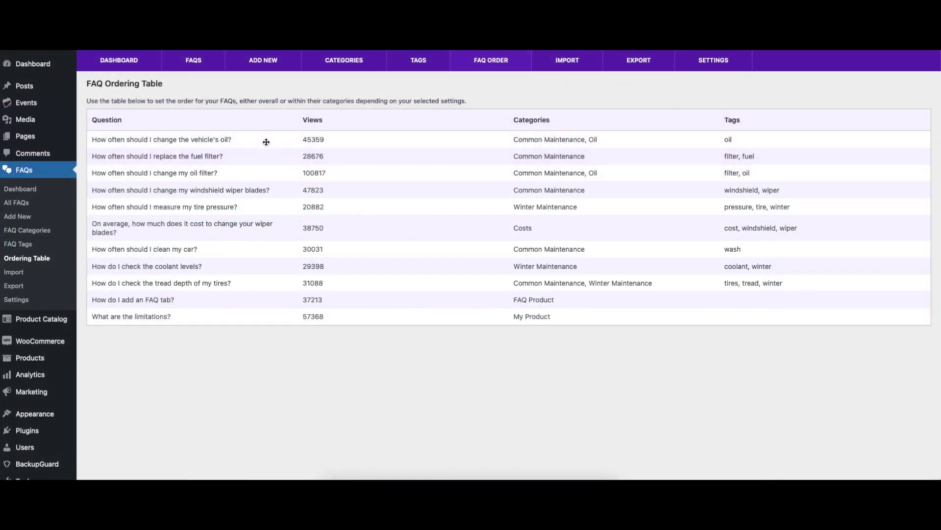
# Step: Drag the vehicle oil row to third position and the wiper blade cost row above the windshield wiper row
pyautogui.moveTo(266, 142); pyautogui.dragTo(268, 178)
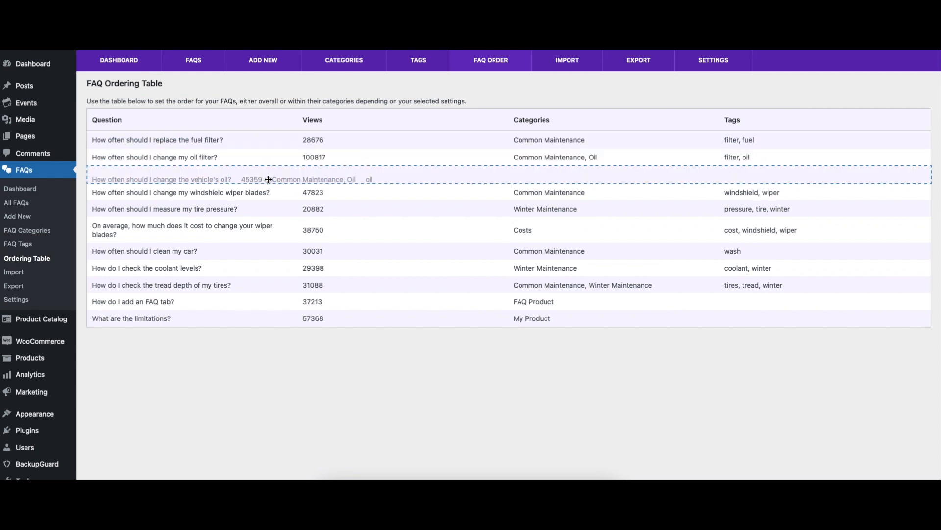
pyautogui.moveTo(268, 177); pyautogui.dragTo(268, 178)
pyautogui.moveTo(236, 225); pyautogui.dragTo(237, 185)
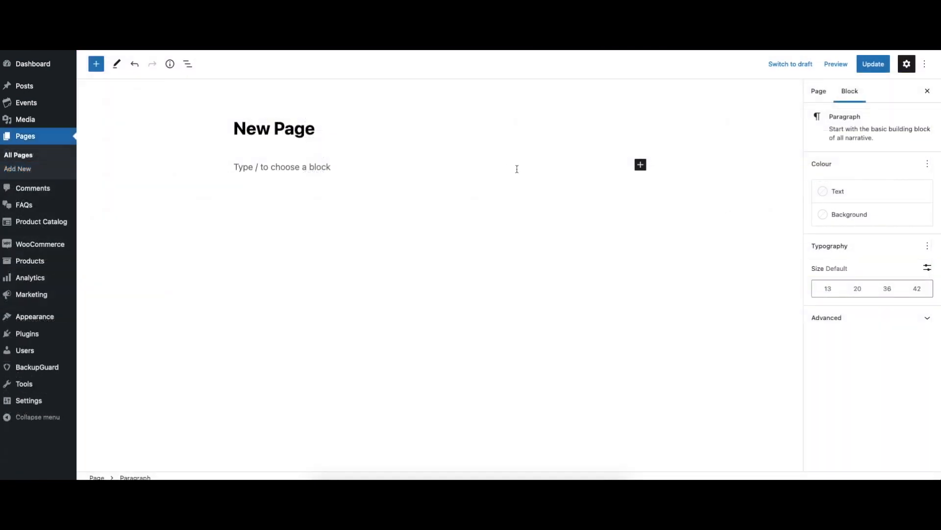
# Step: Insert a Display FAQs block, set Group FAQs by Category to No and raise the number of FAQs shown by two
pyautogui.click(639, 165)
pyautogui.write('faq')
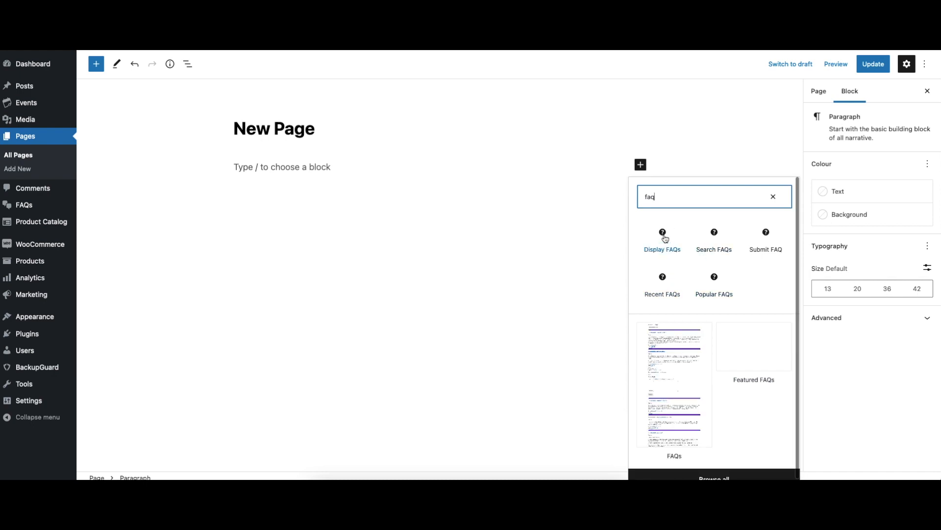
pyautogui.click(664, 237)
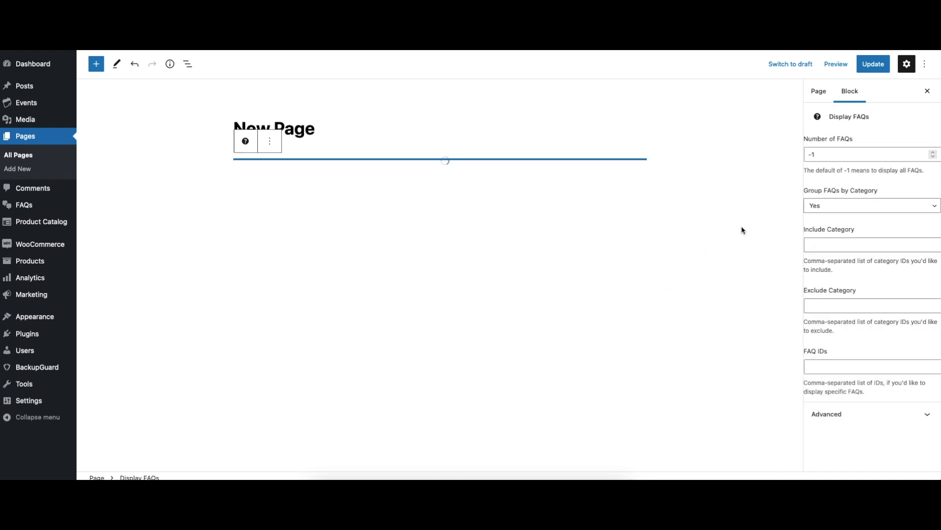
pyautogui.click(831, 210)
pyautogui.click(829, 215)
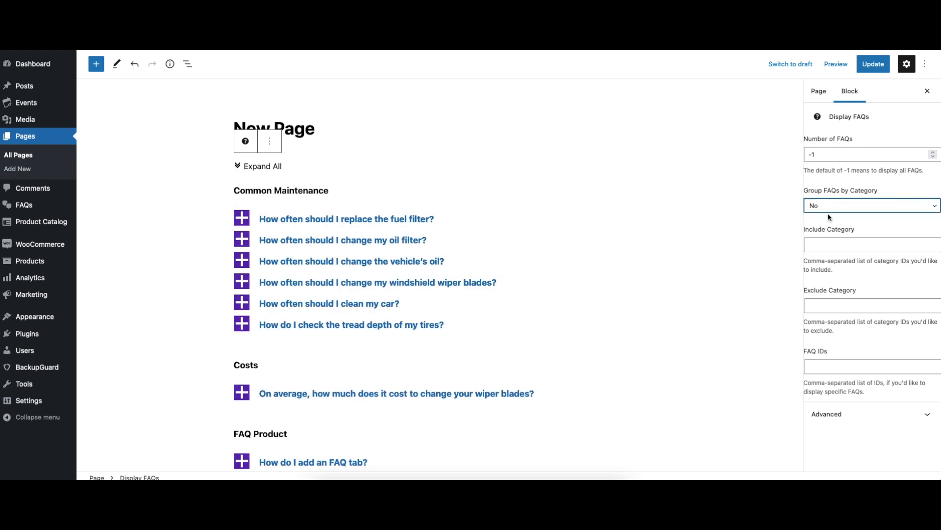
pyautogui.click(933, 152)
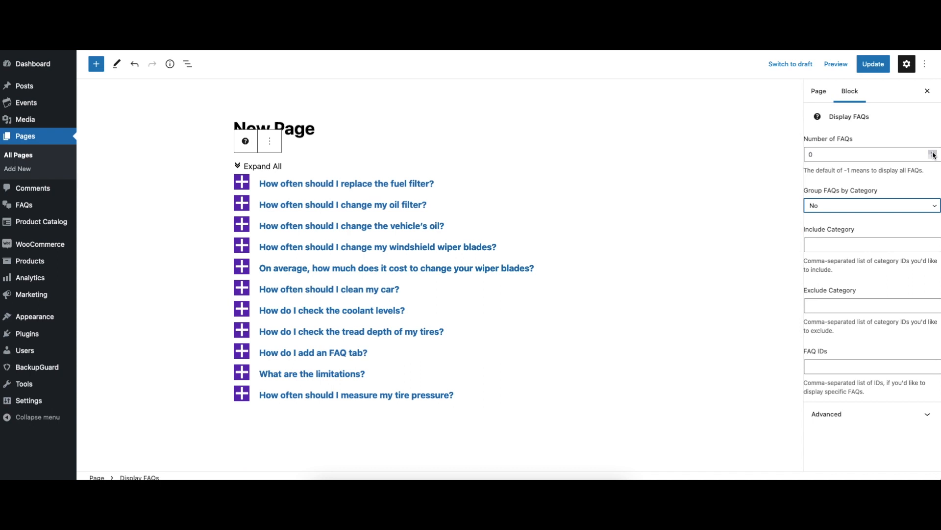
pyautogui.click(933, 152)
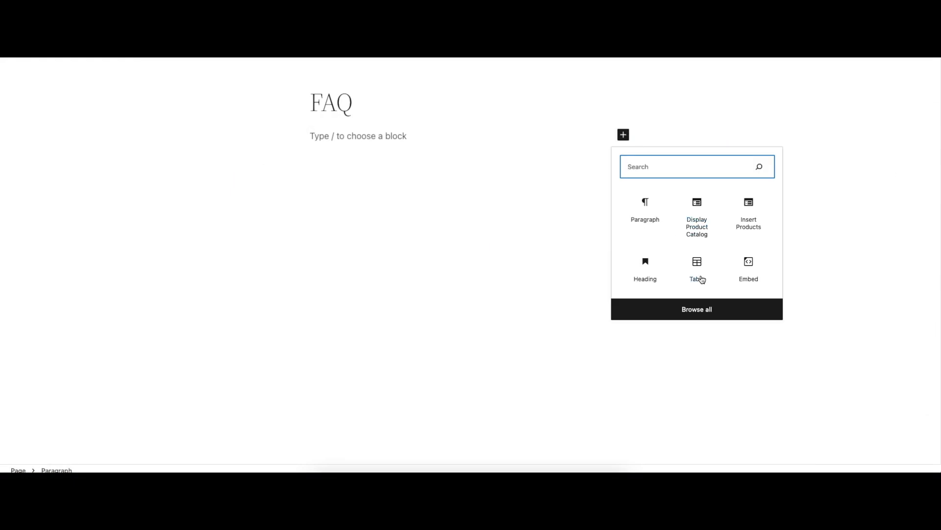
# Step: Browse the block library's Patterns and pick the FAQ pattern category for the Search FAQs pattern
pyautogui.click(700, 309)
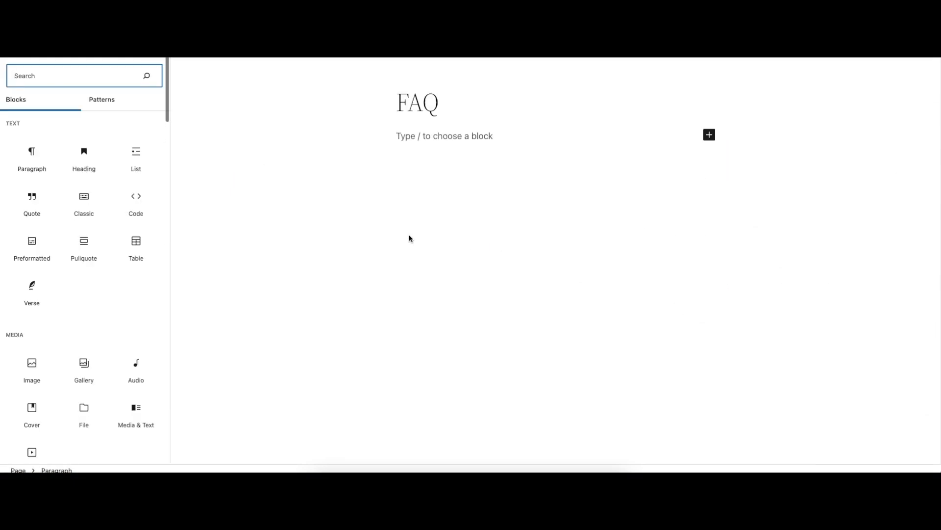
pyautogui.click(102, 99)
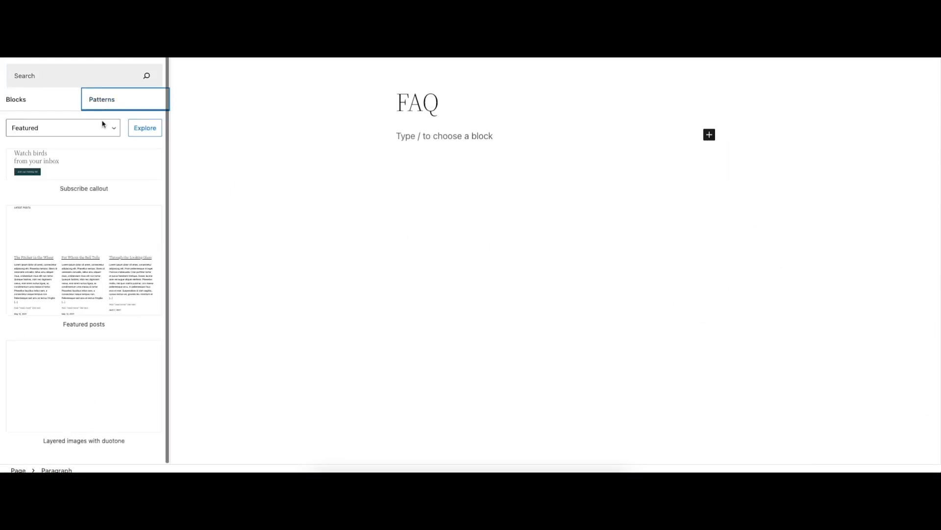
pyautogui.click(66, 128)
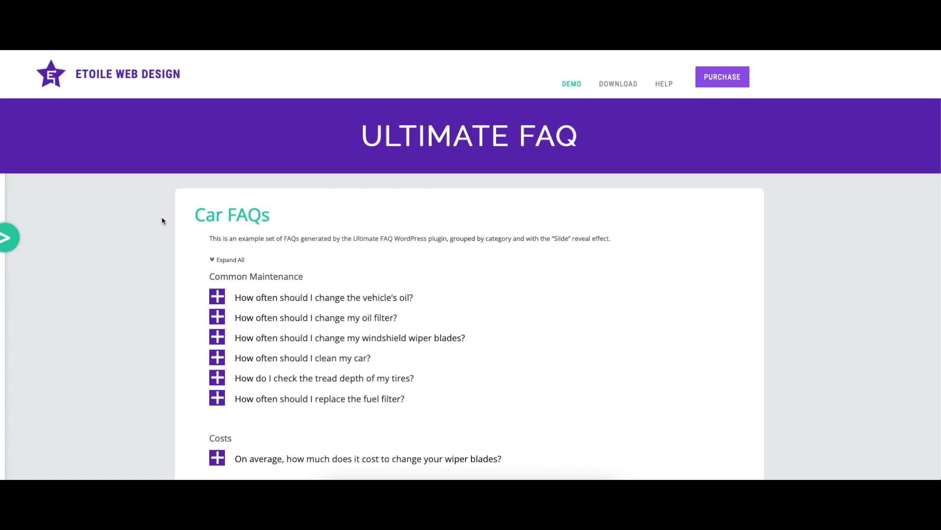
# Step: Expand How often should I change the vehicle's oil? to show its note, file and priority fields
pyautogui.click(261, 298)
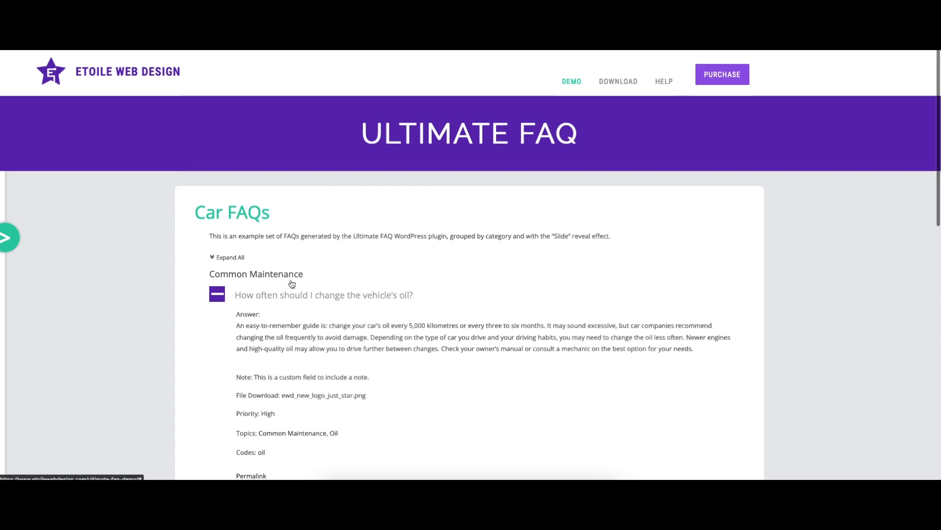
pyautogui.scroll(-2, 291, 280)
pyautogui.scroll(-1, 292, 279)
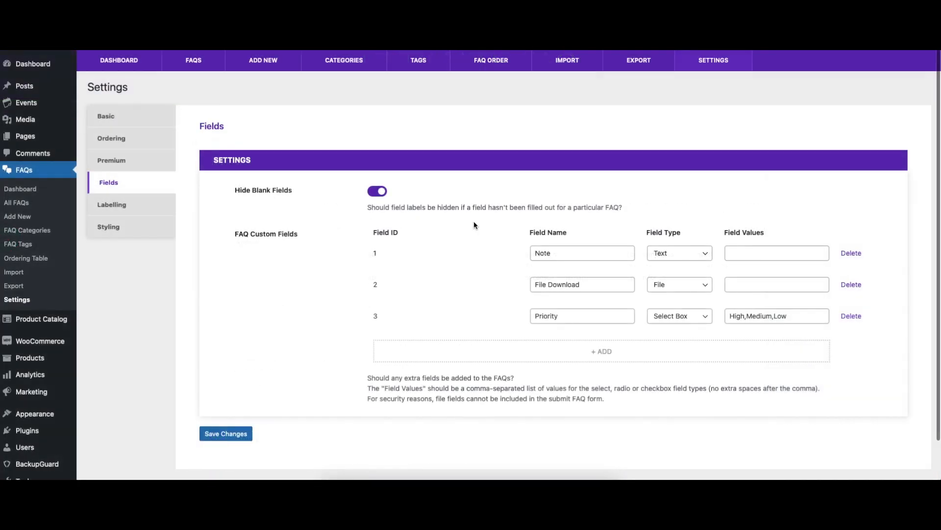
# Step: Add a Checkbox custom field 'New Custom Field' with values one,two,three and save changes
pyautogui.click(601, 351)
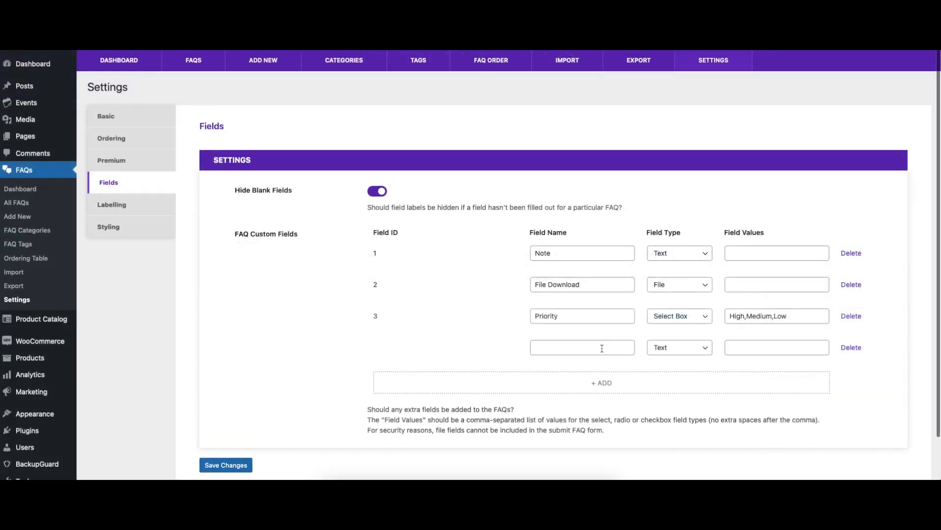
pyautogui.write('New Custom Field')
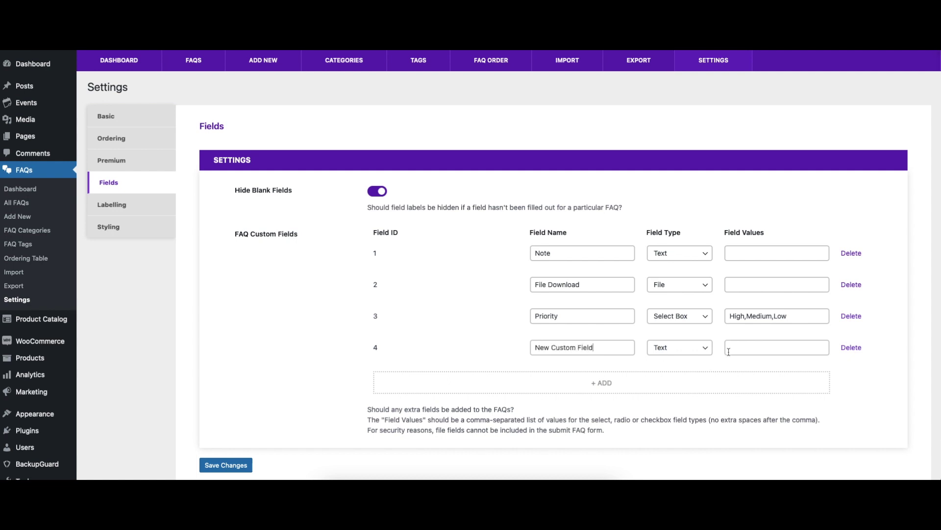
pyautogui.click(680, 347)
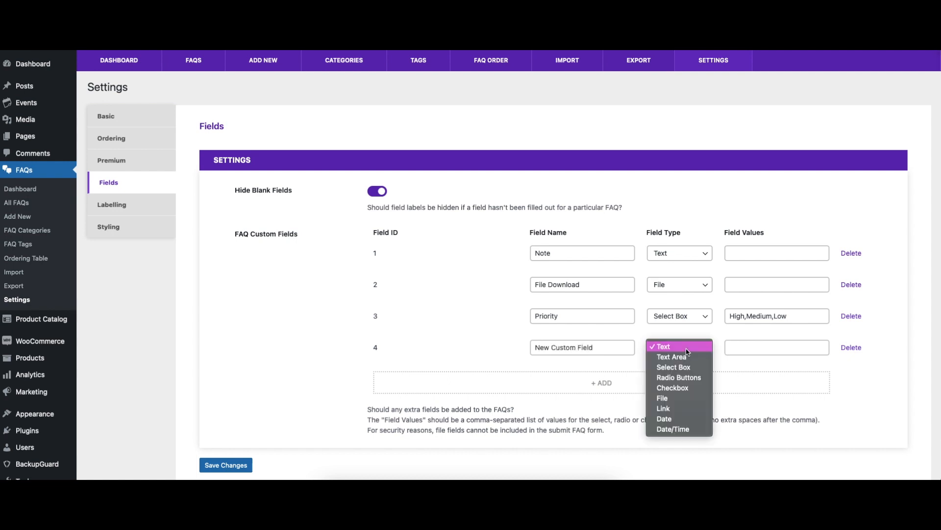
pyautogui.click(670, 388)
pyautogui.click(748, 350)
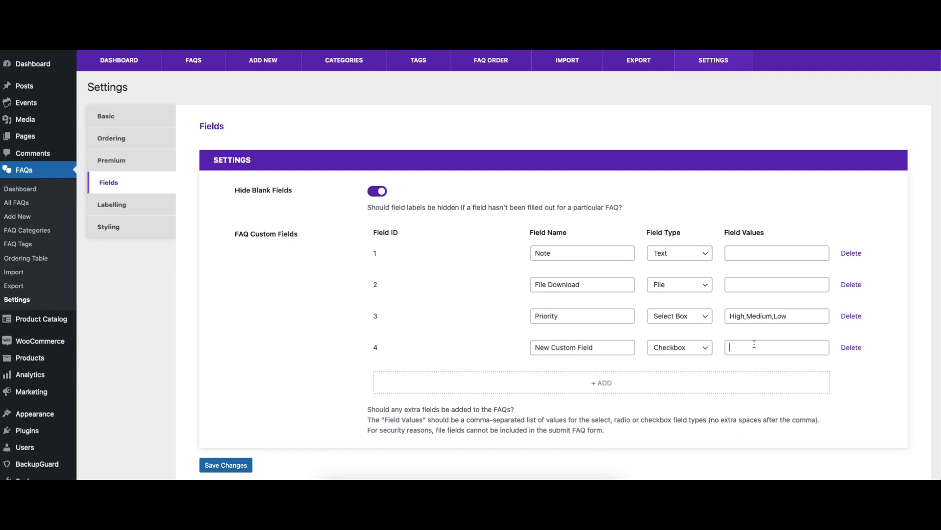
pyautogui.write('one,two,three')
pyautogui.scroll(-1, 684, 361)
pyautogui.click(226, 438)
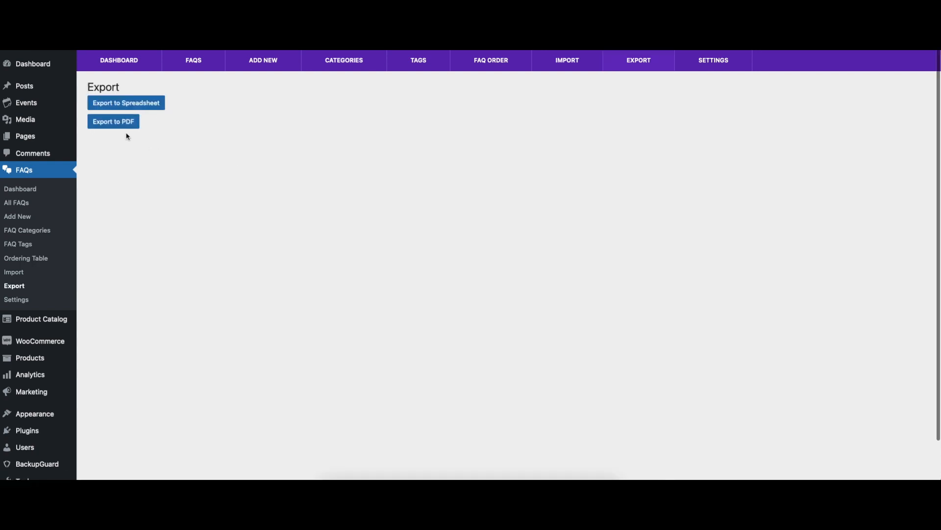
# Step: Export the FAQs to a PDF manual and page through the downloaded file
pyautogui.click(113, 121)
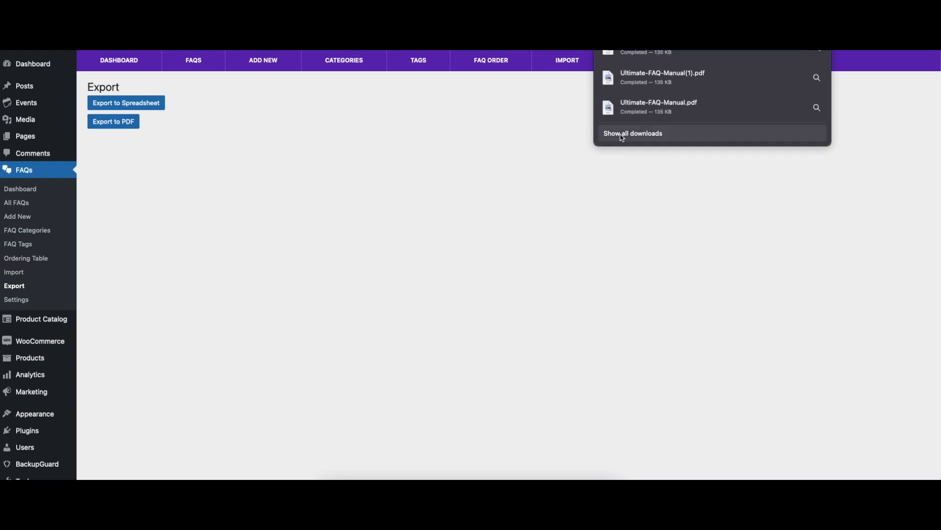
pyautogui.click(672, 111)
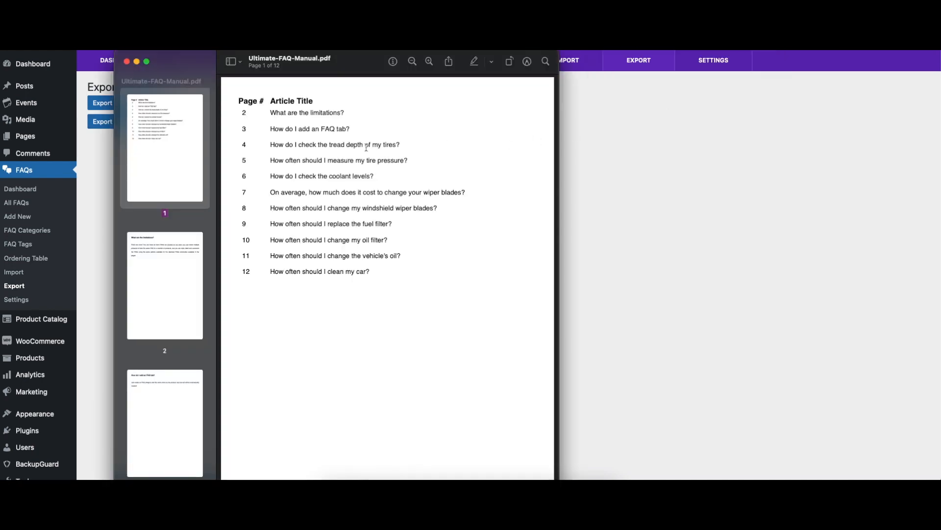
pyautogui.click(174, 259)
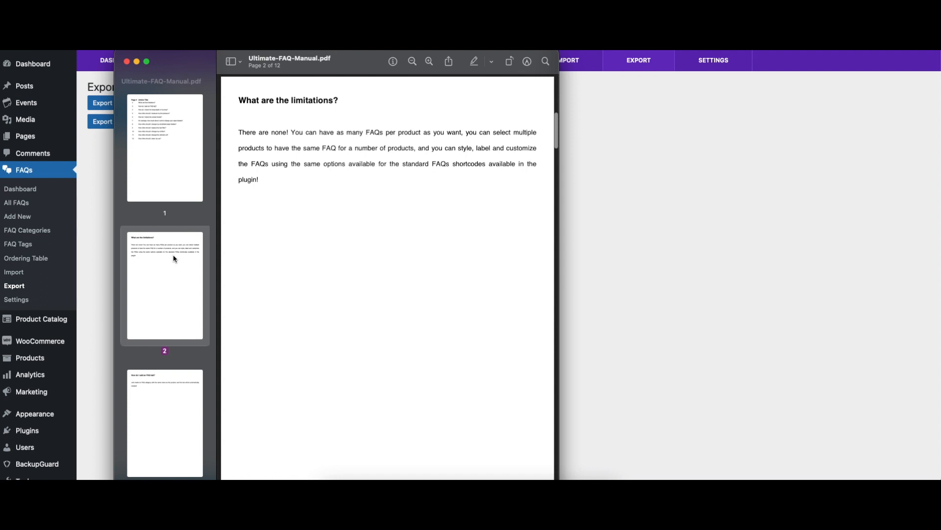
pyautogui.click(174, 353)
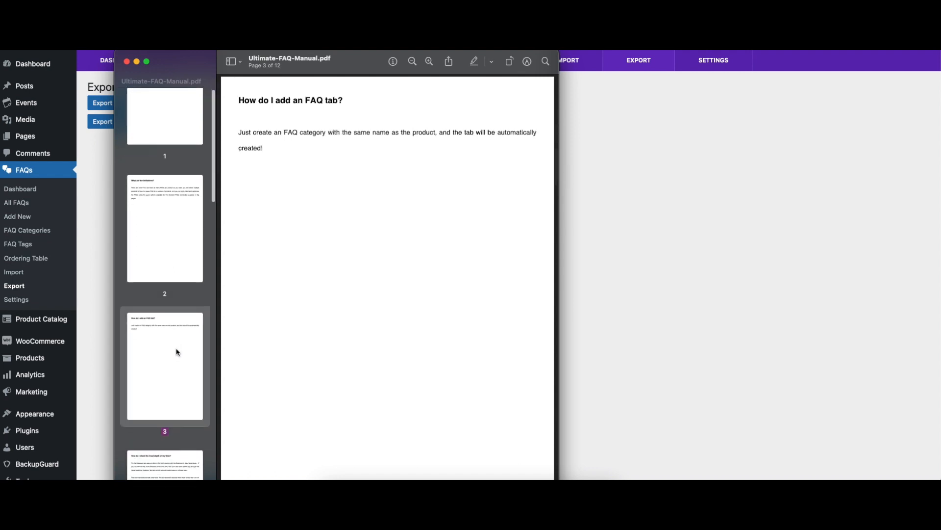
pyautogui.click(167, 422)
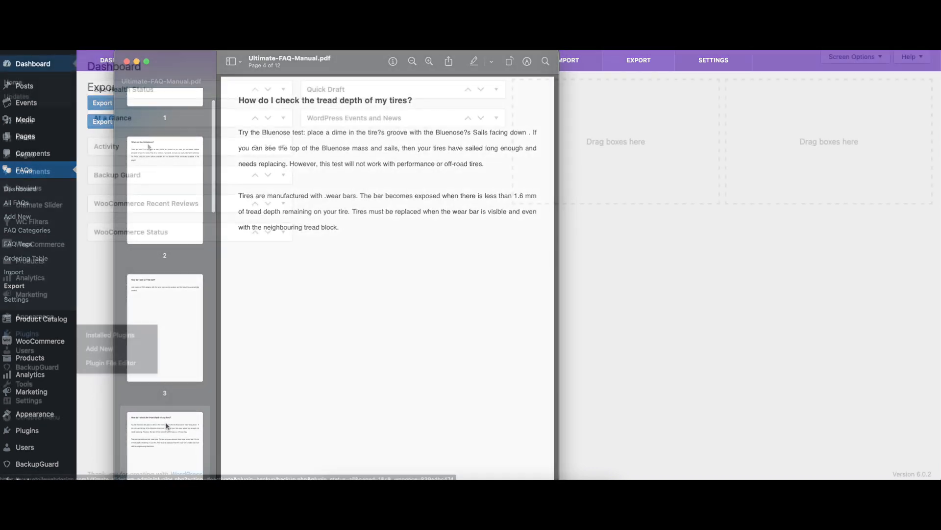
# Step: Search the plugin directory for 'faq', then install and activate Ultimate FAQ
pyautogui.click(145, 66)
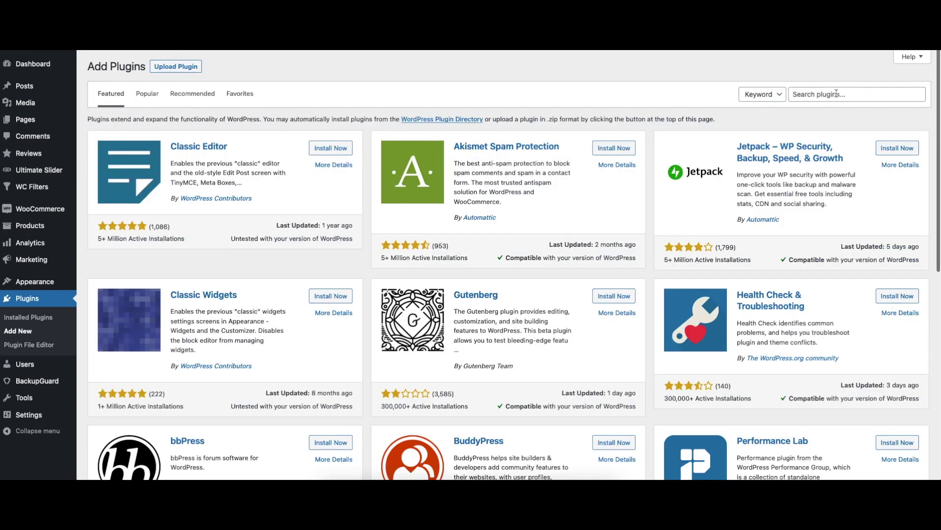
pyautogui.click(836, 93)
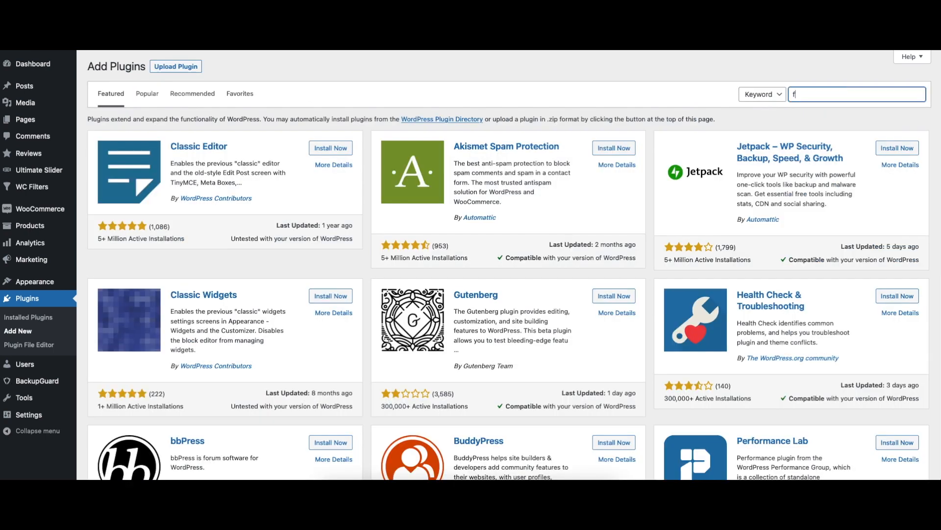
pyautogui.write('faq')
pyautogui.press('Return')
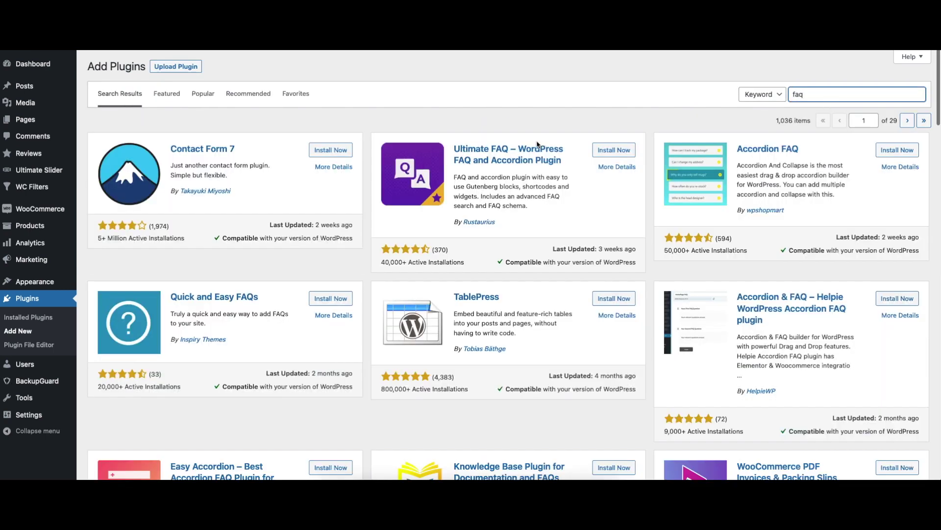
pyautogui.click(615, 150)
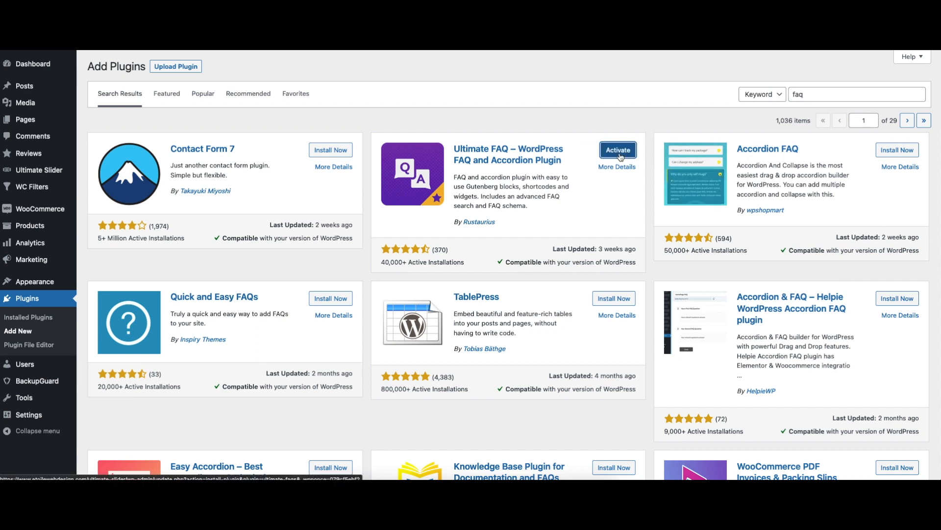
pyautogui.click(618, 150)
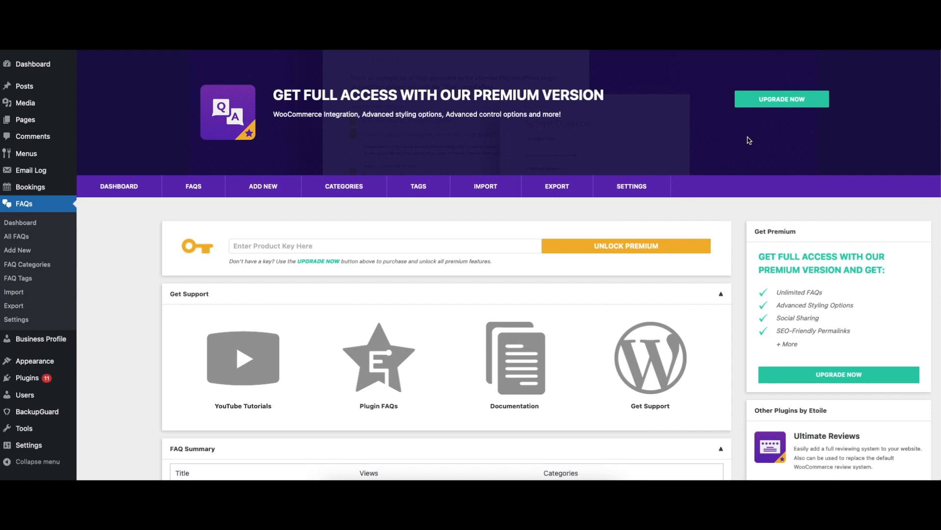